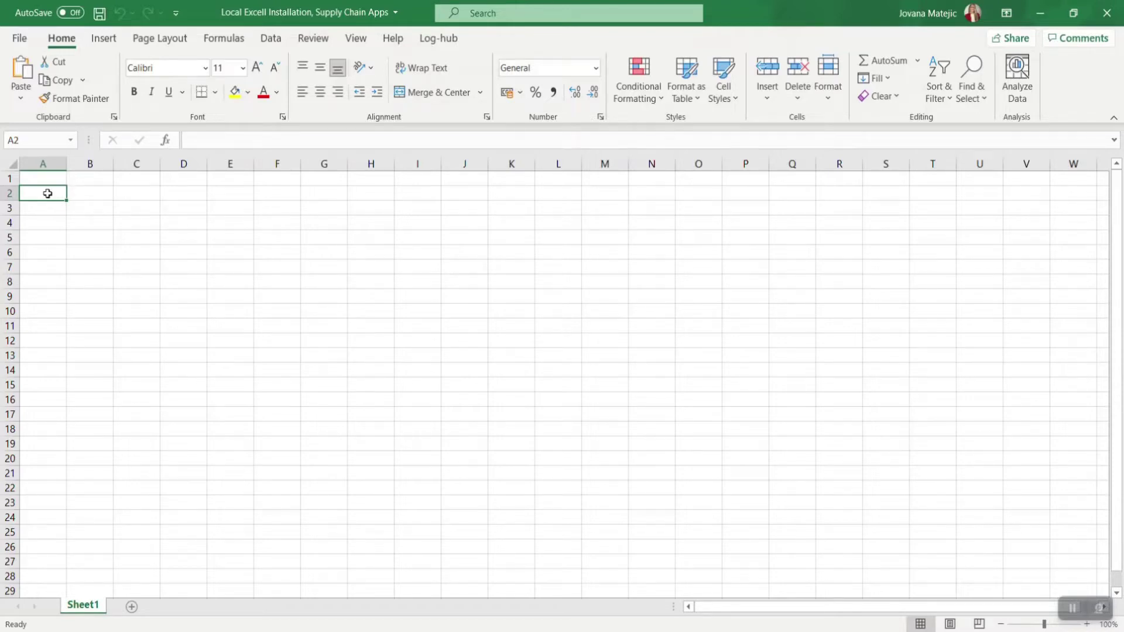
Search the add-ins store for 'supply chain' and add the Supply Chain Add-in, agreeing to its terms
click(105, 39)
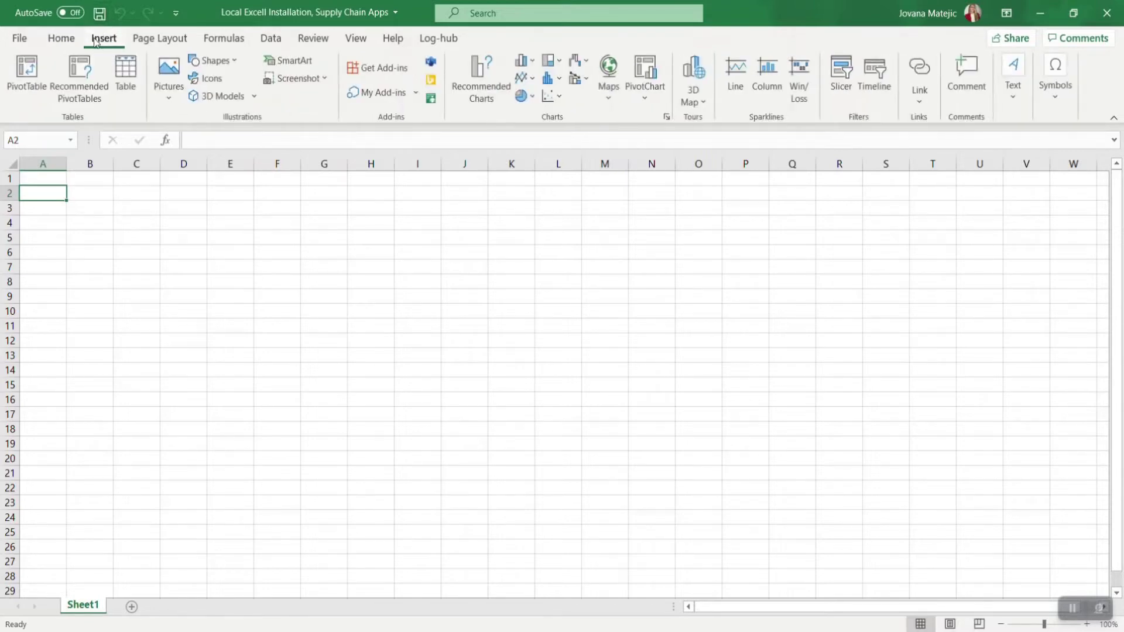
click(393, 72)
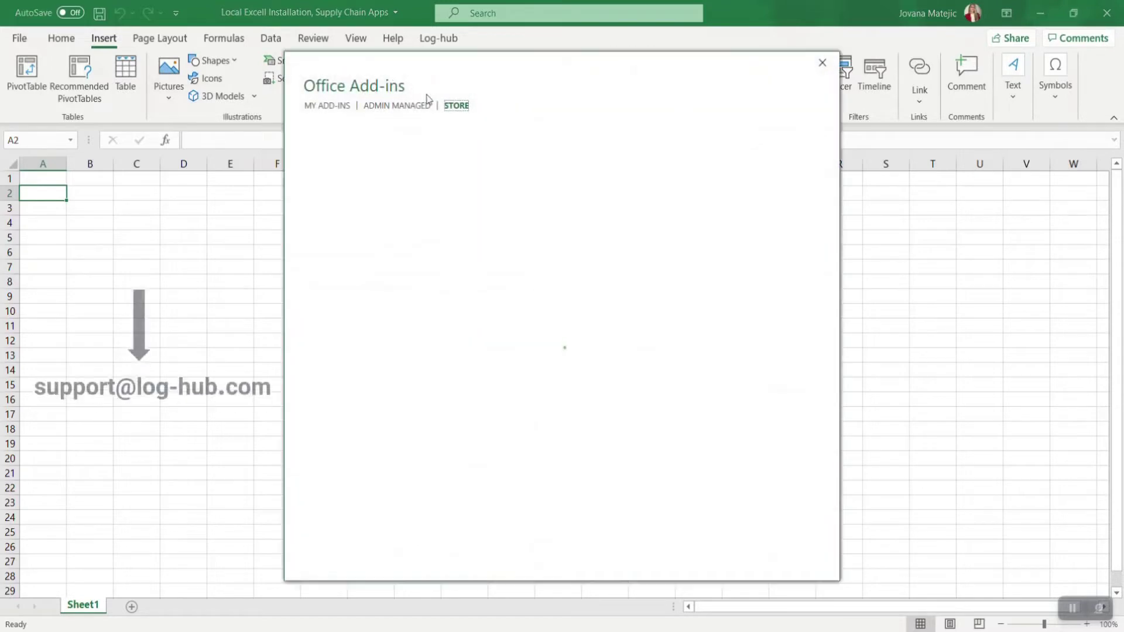
click(351, 172)
text(su)
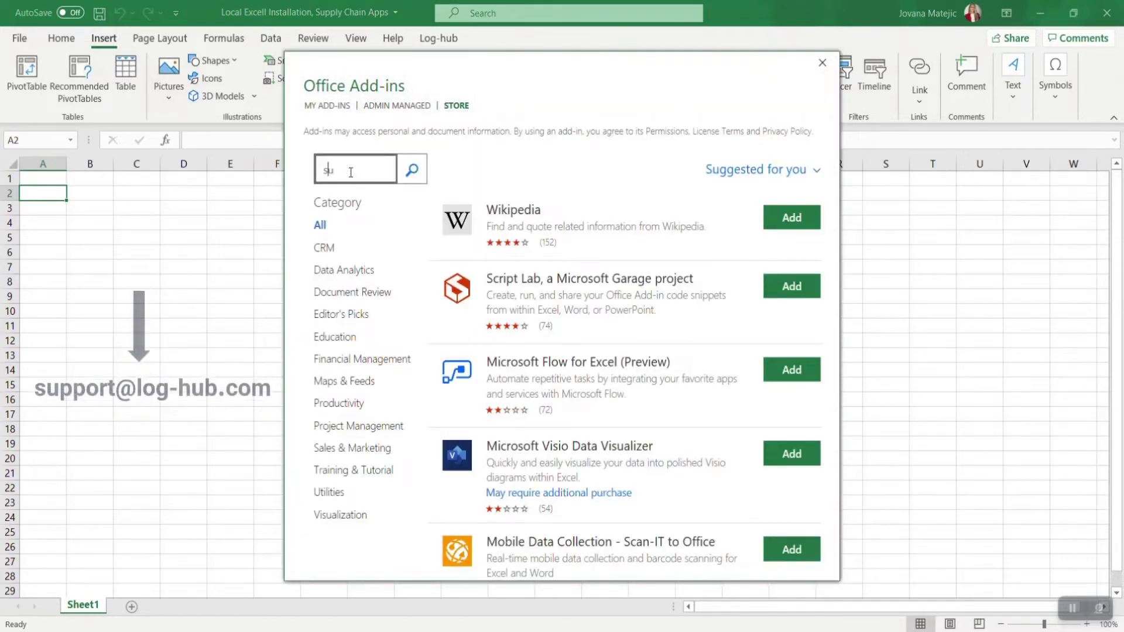
text(pply chain)
click(405, 179)
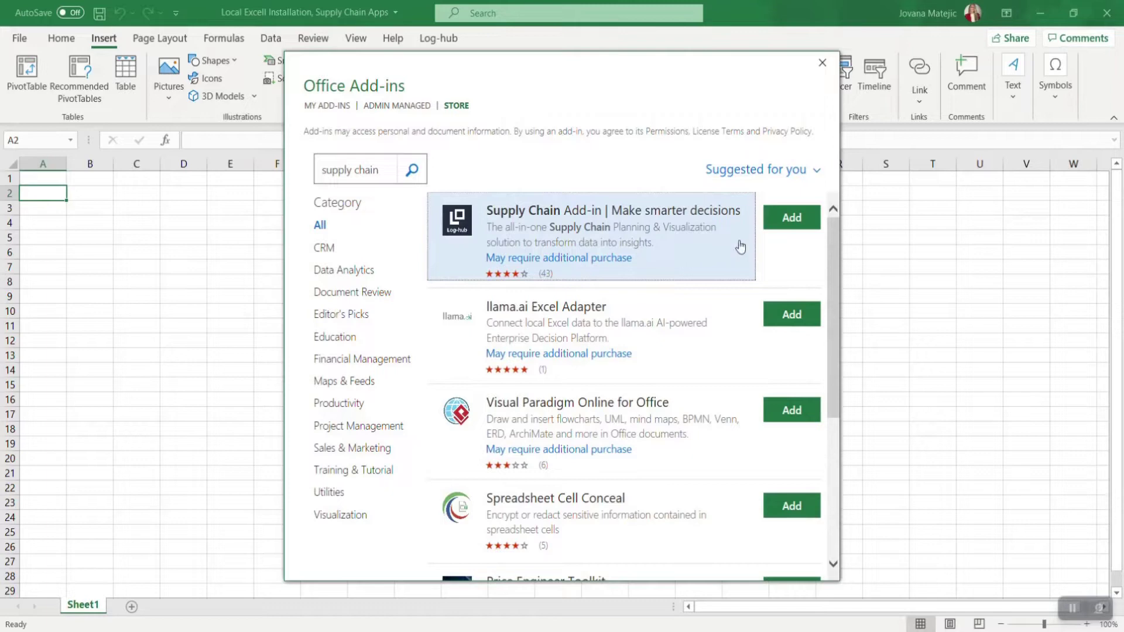
click(778, 226)
click(471, 418)
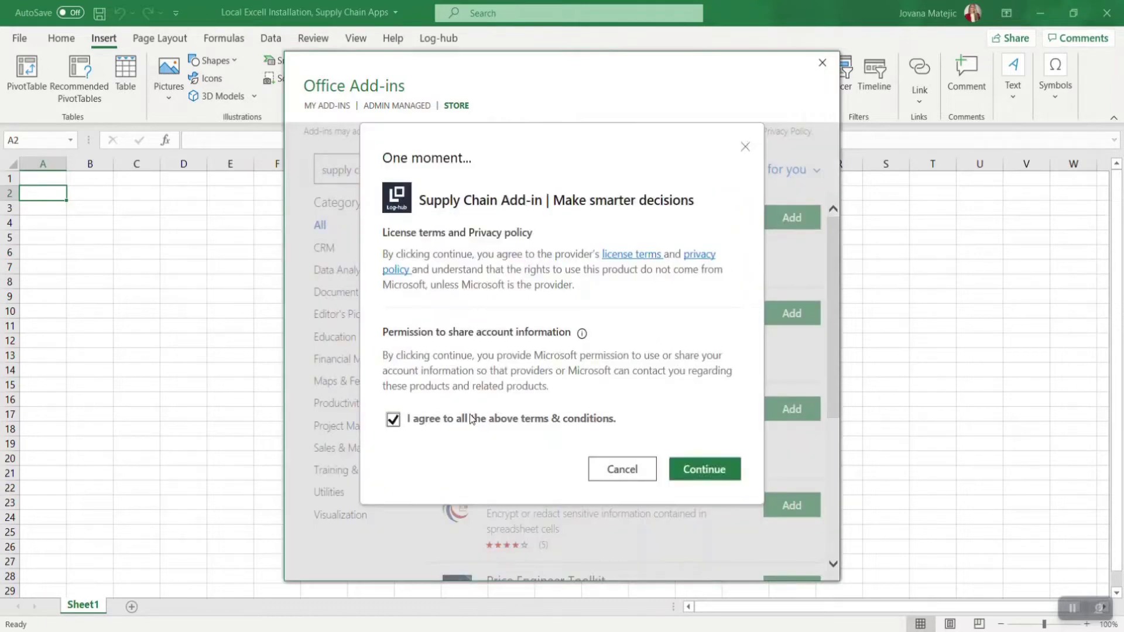
click(711, 469)
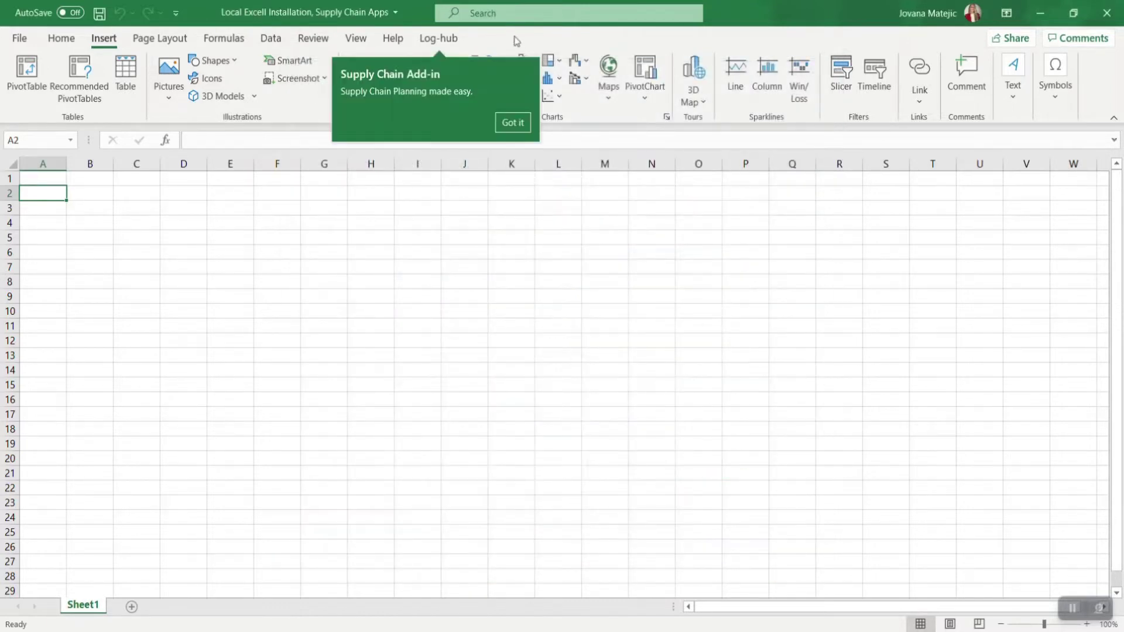
click(512, 122)
Open the Log-hub Home pane and start a Free plan (0 EUR) sign-up with Serbia as country
click(438, 38)
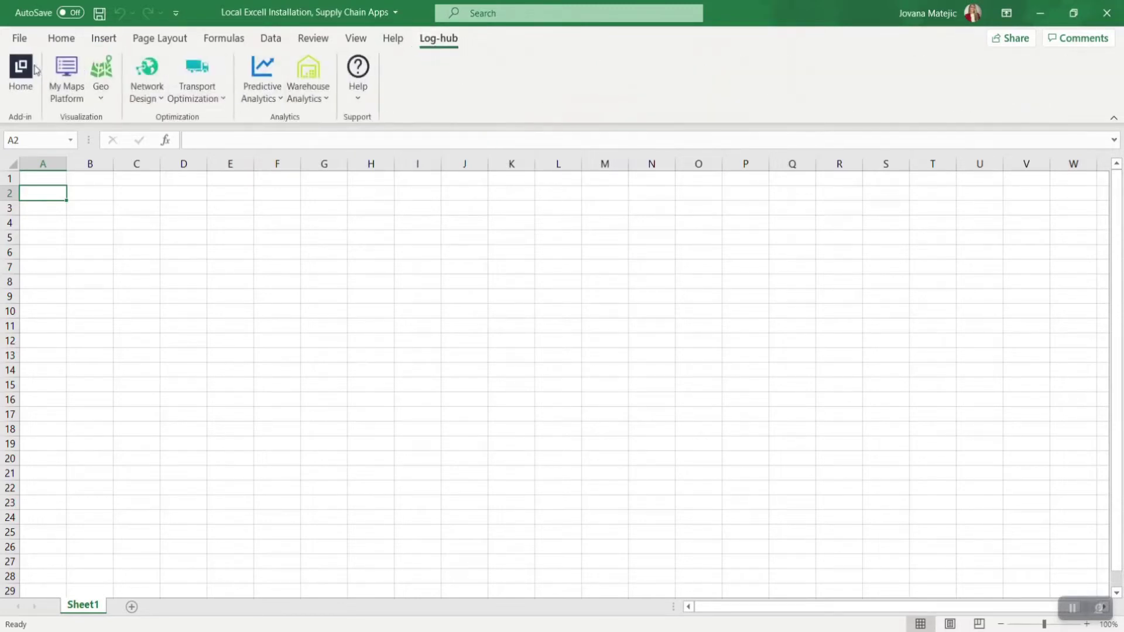
click(20, 74)
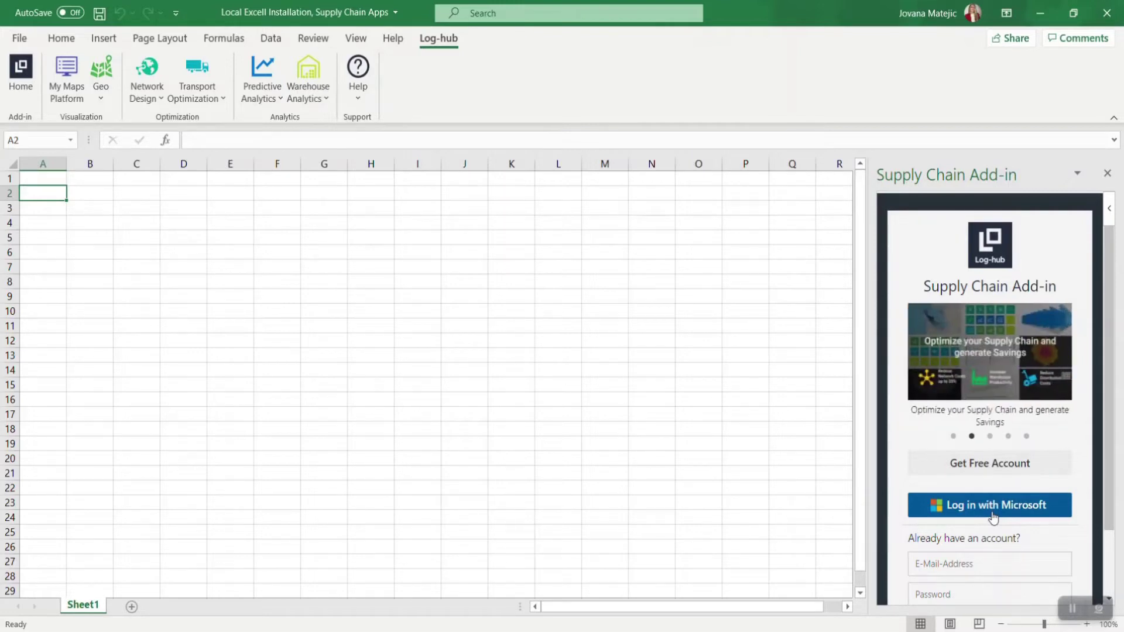
click(986, 471)
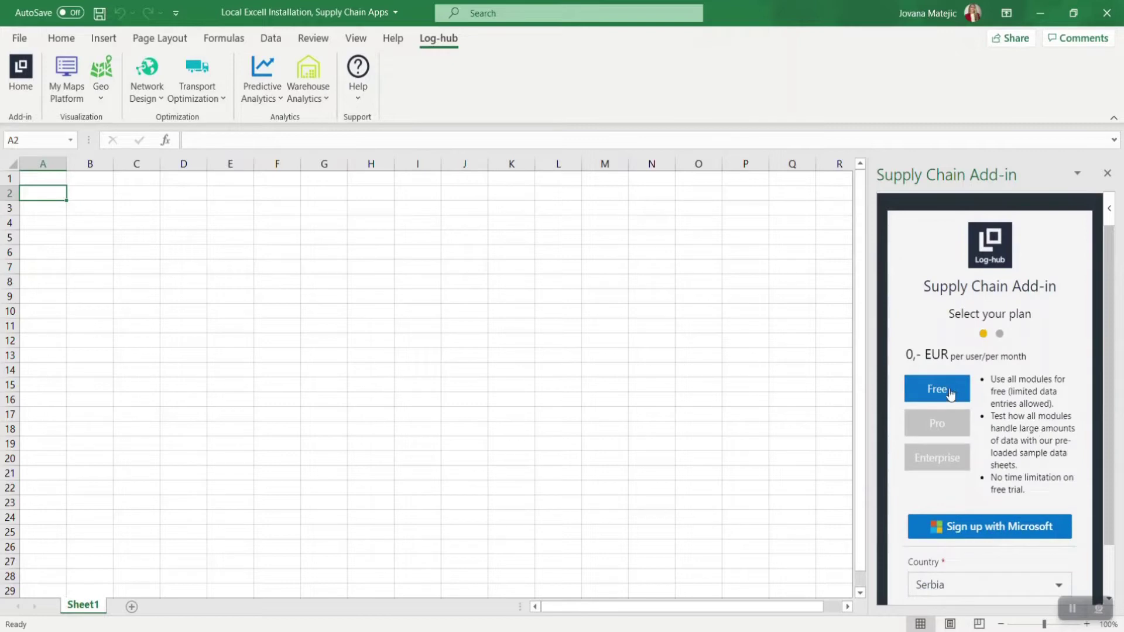
scroll(951, 404, down, 1)
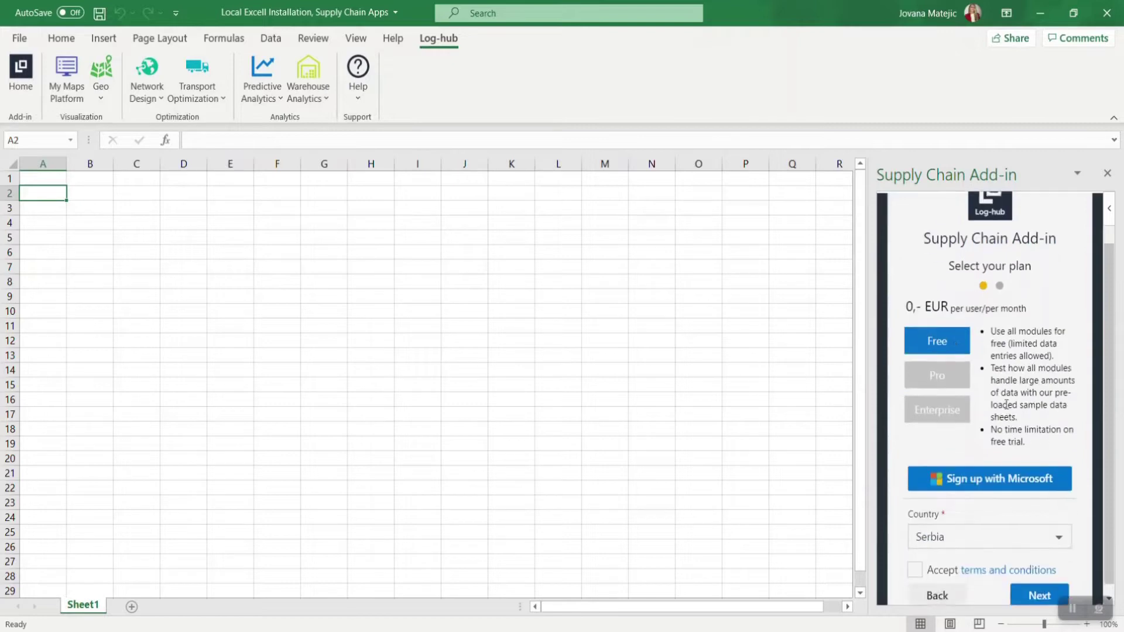
click(958, 530)
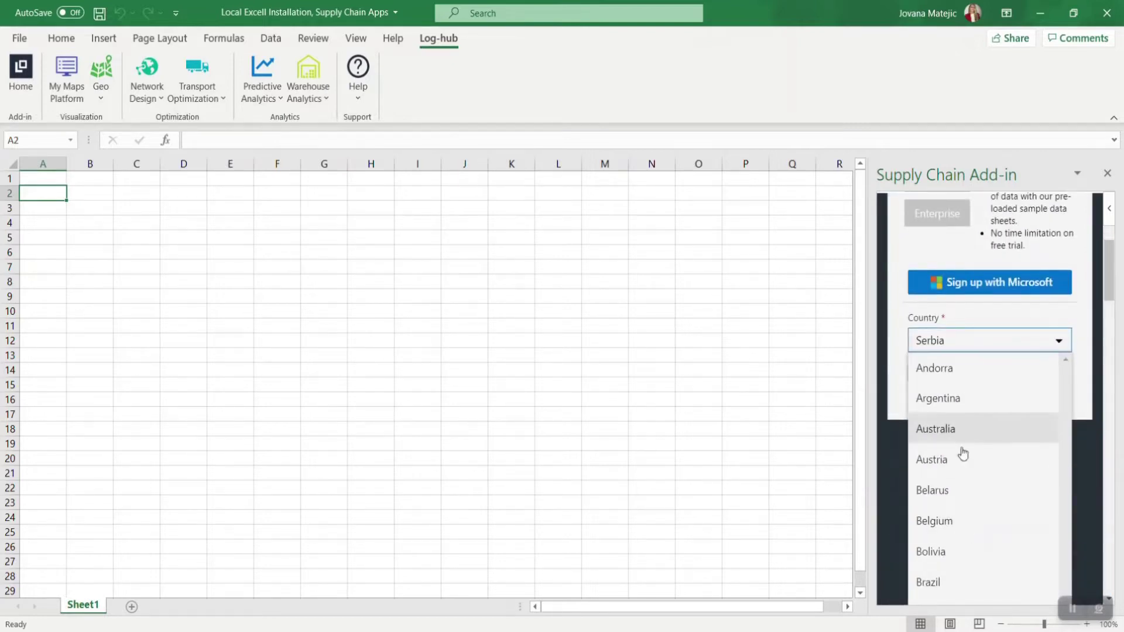
click(1007, 325)
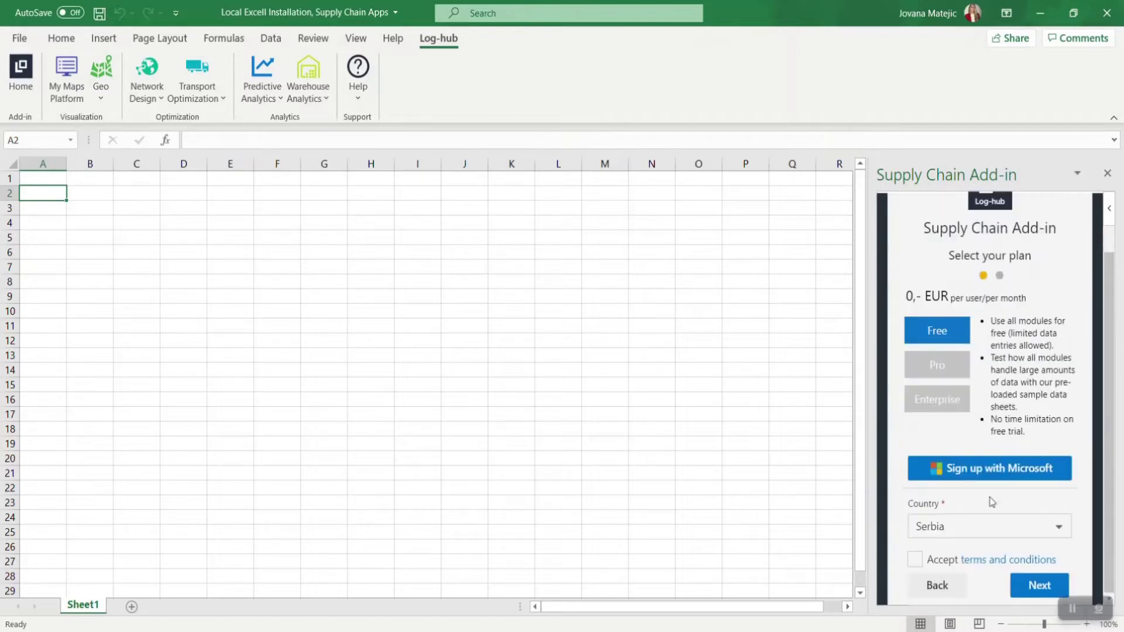
Accept the terms, fill in name, e-mail and company, and choose Microsoft Store as the source
click(915, 560)
click(1038, 586)
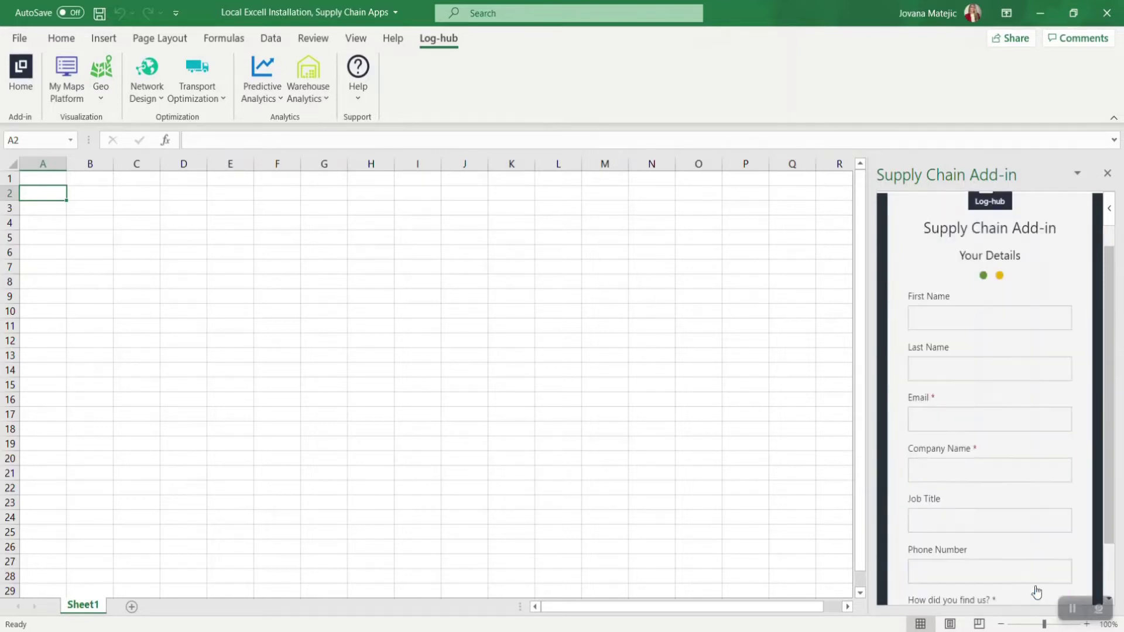
scroll(1037, 277, up, 1)
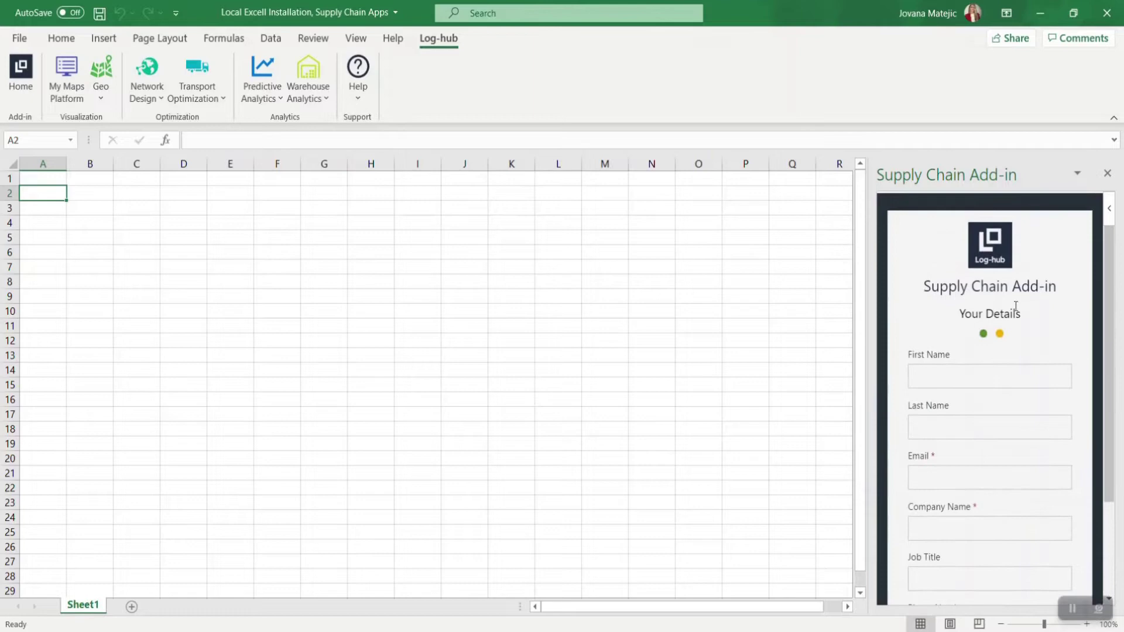
click(958, 373)
click(937, 426)
click(933, 472)
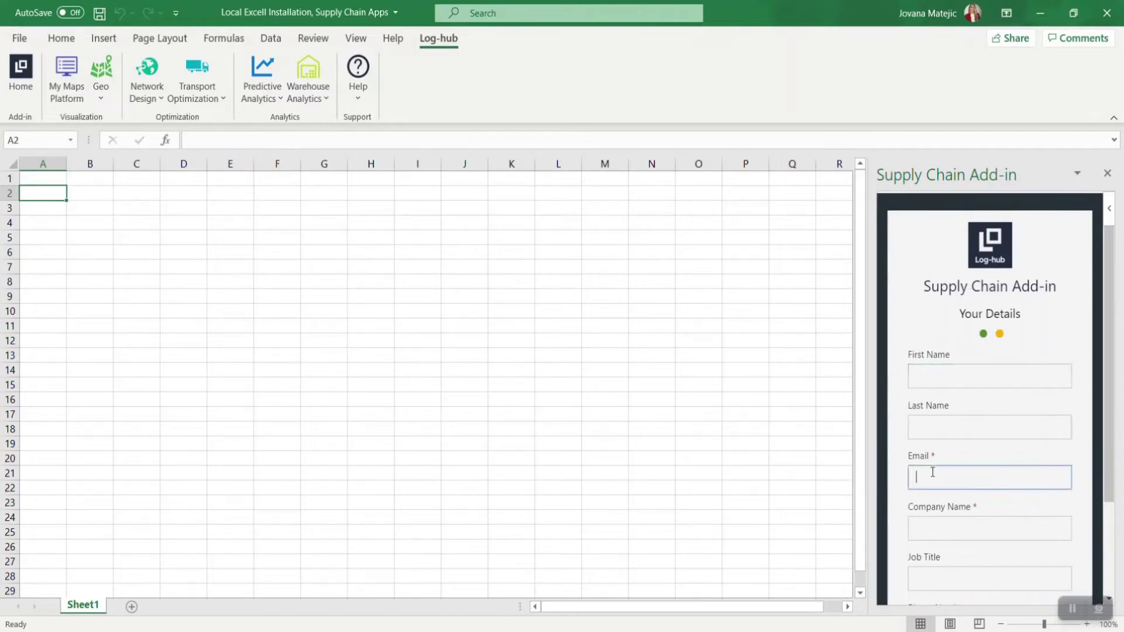
click(951, 525)
scroll(968, 494, down, 3)
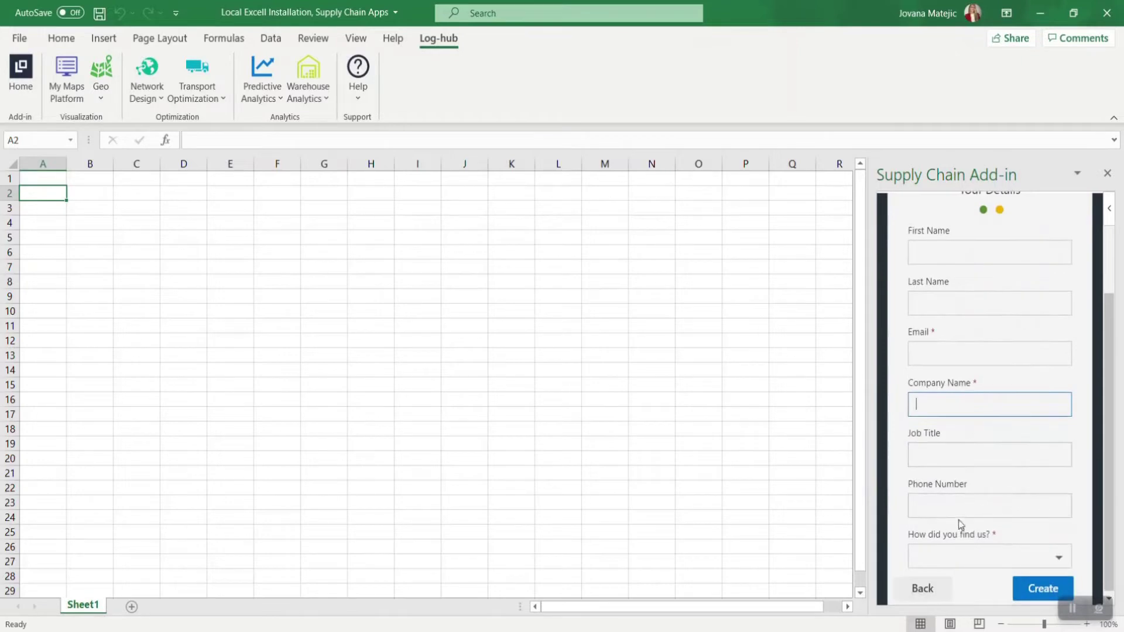
click(954, 547)
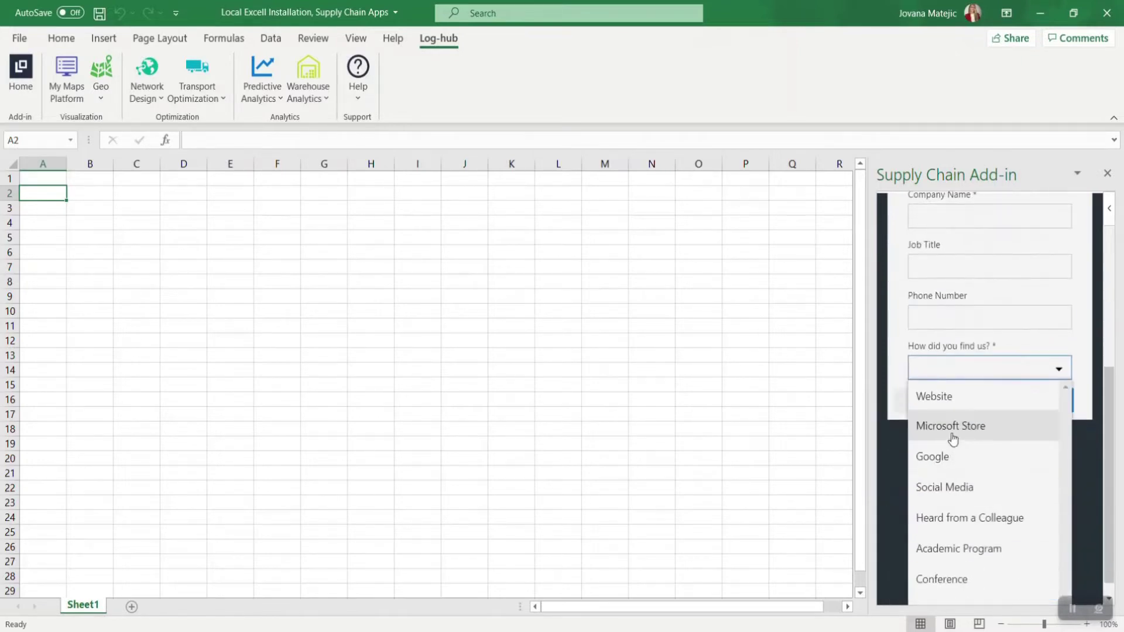
click(953, 438)
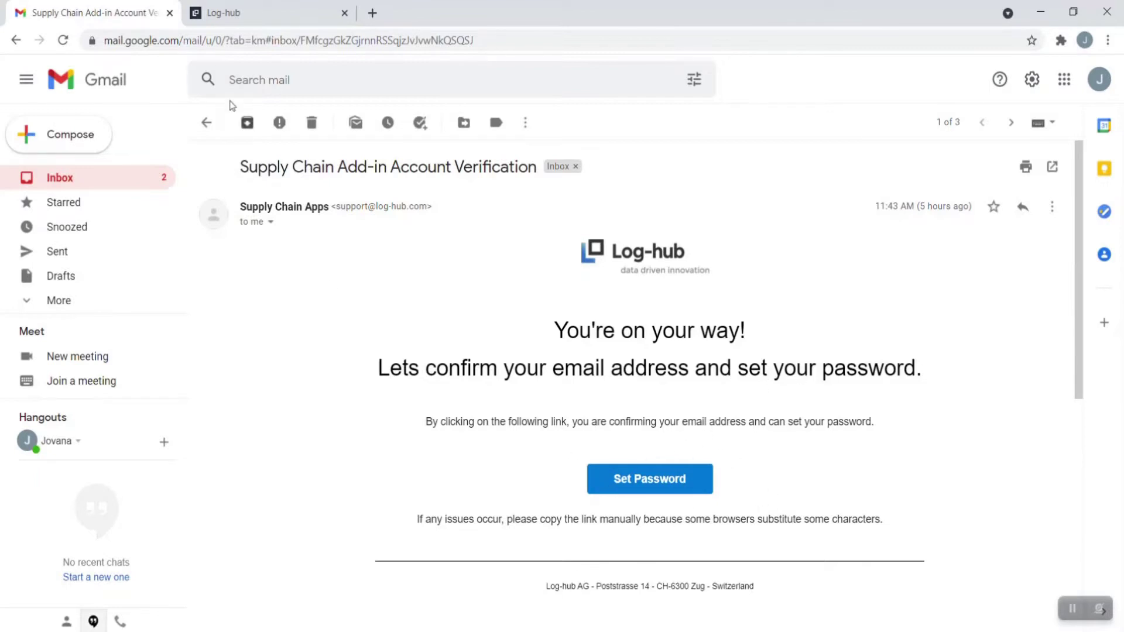
Follow the verification email's Set Password link to the Log-hub Activate Account page
click(223, 15)
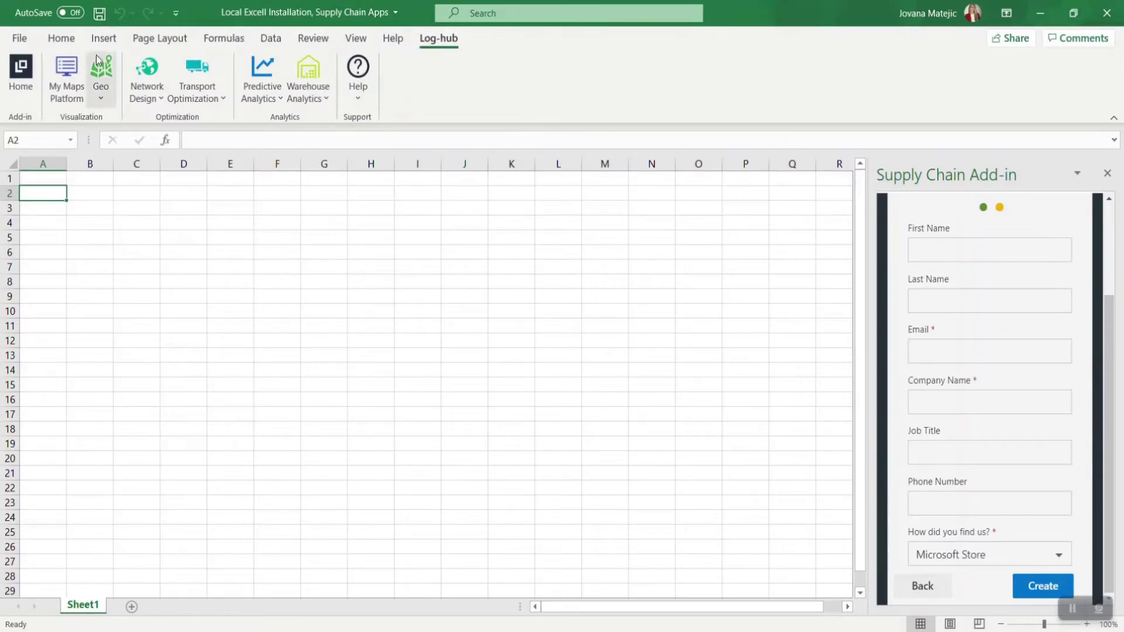
Reload the add-in from Log-hub Home and scroll down to its login fields
click(21, 73)
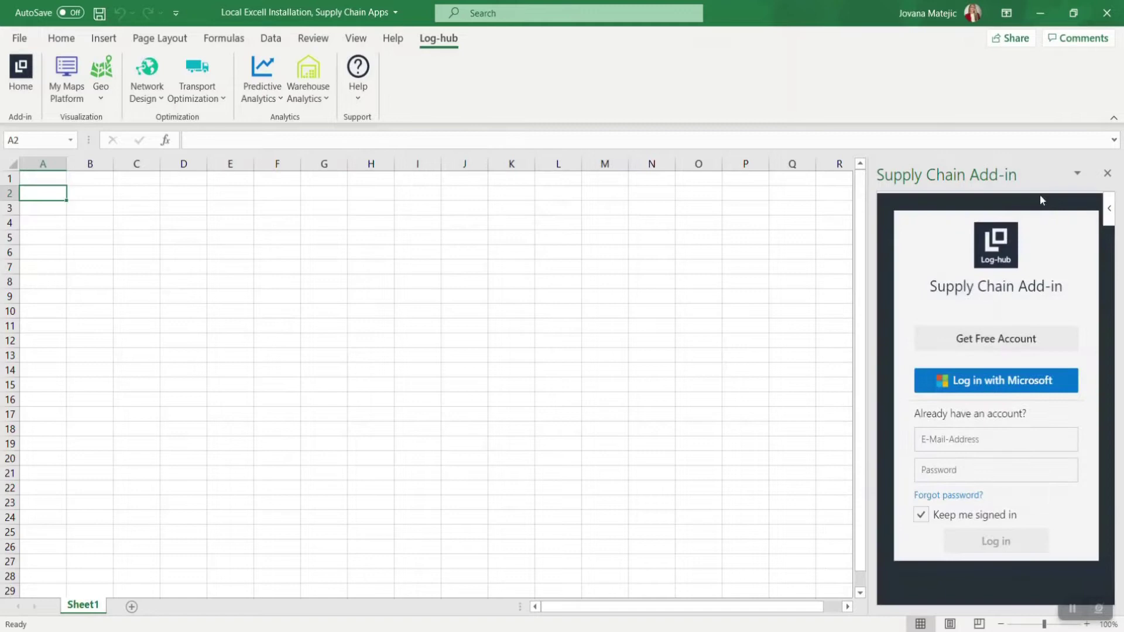
scroll(1018, 444, down, 1)
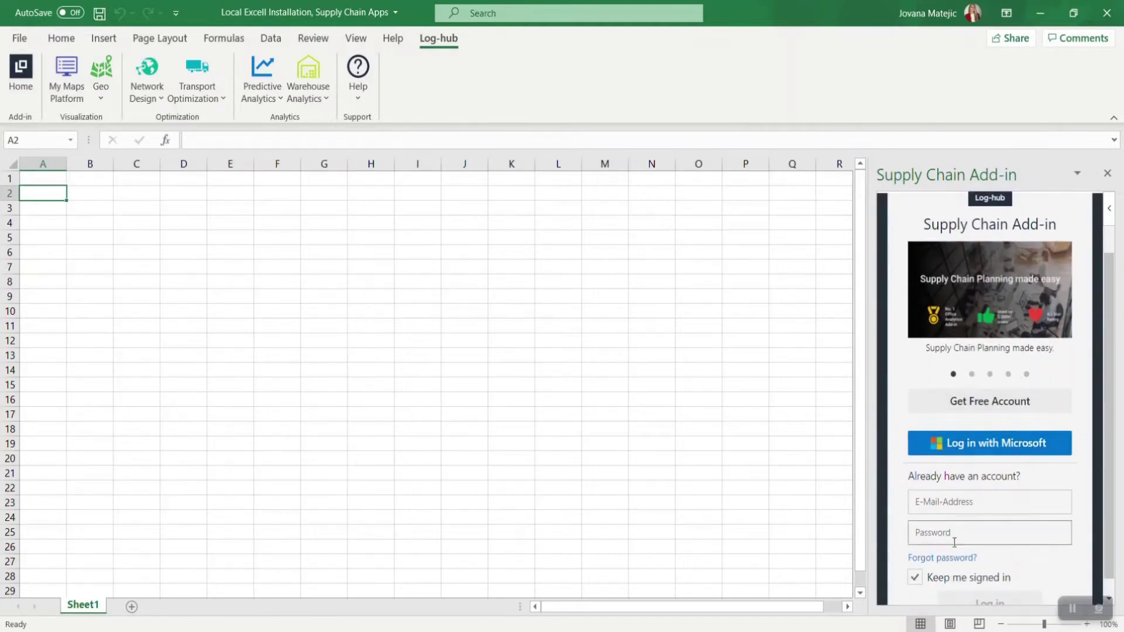
scroll(987, 527, down, 1)
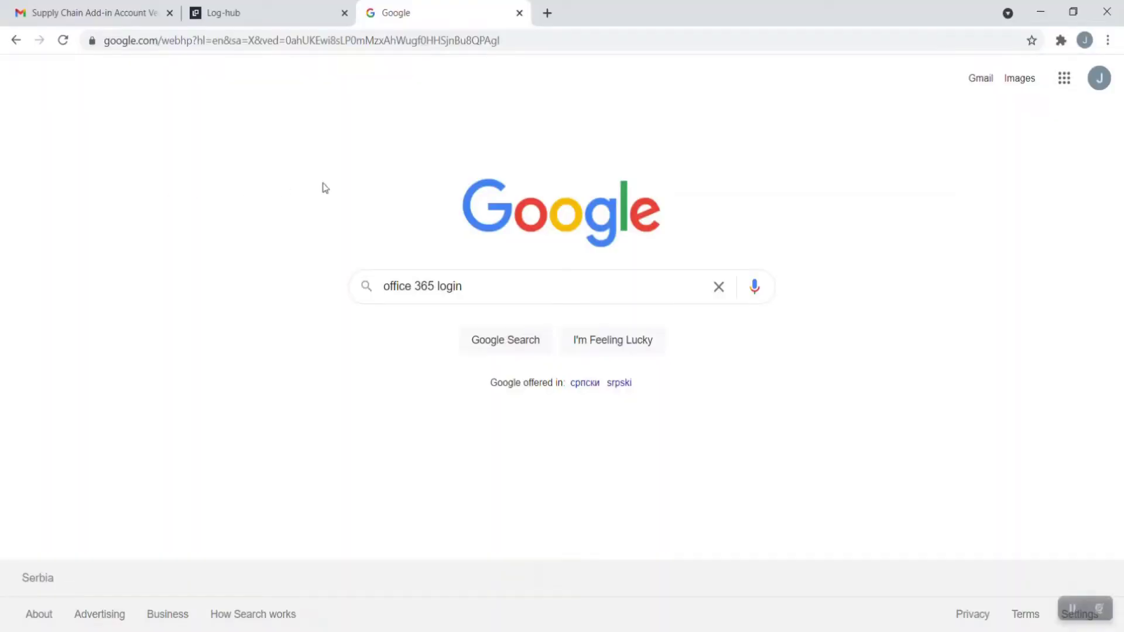
Search Google for 'office 365 login' and open the Office login page
click(481, 289)
key(Return)
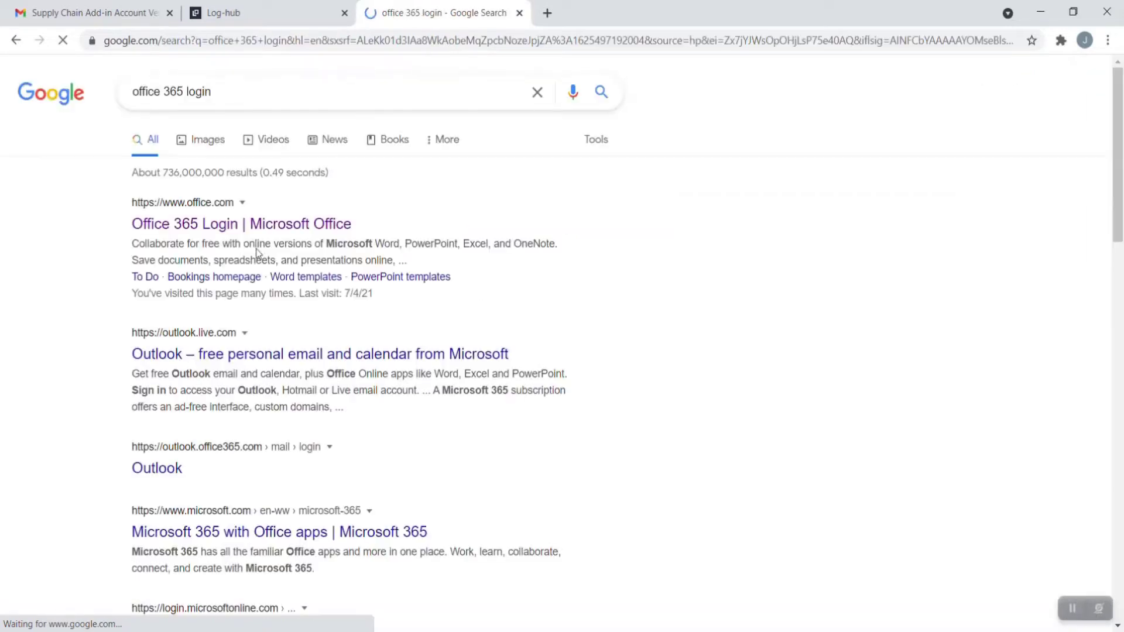
click(251, 230)
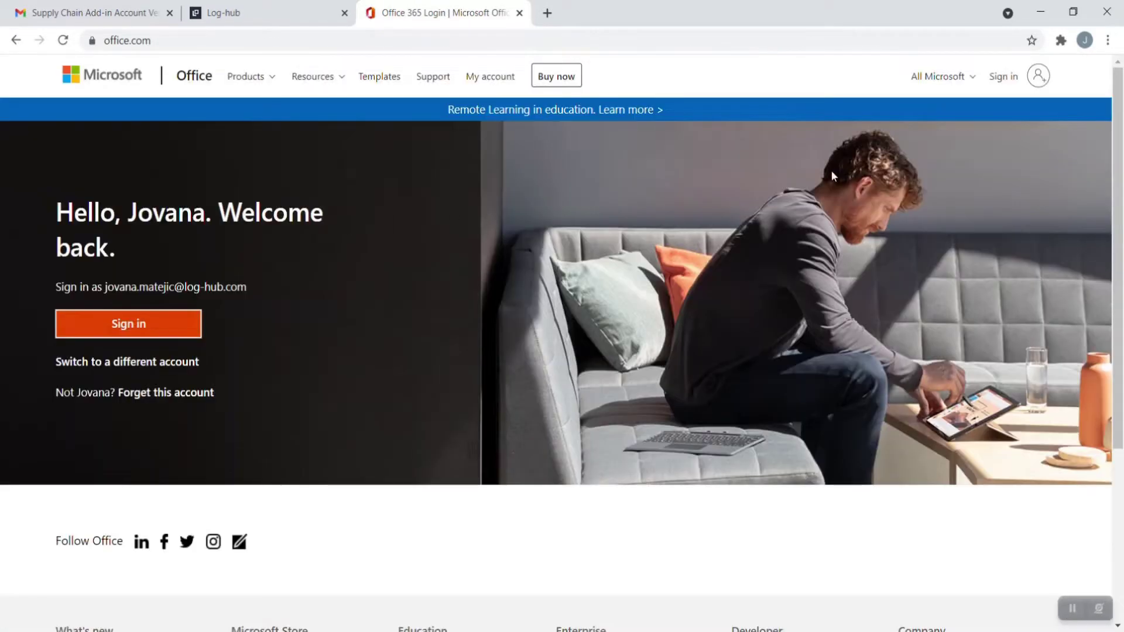
Sign in with a different Microsoft account, entering its e-mail and password
click(1001, 80)
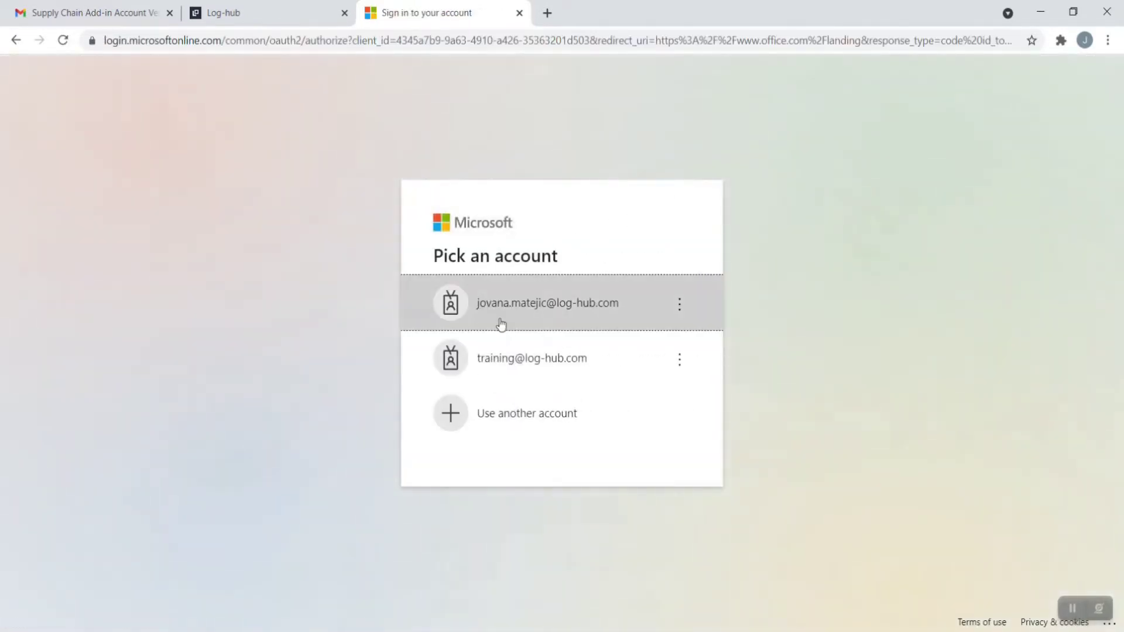
click(513, 412)
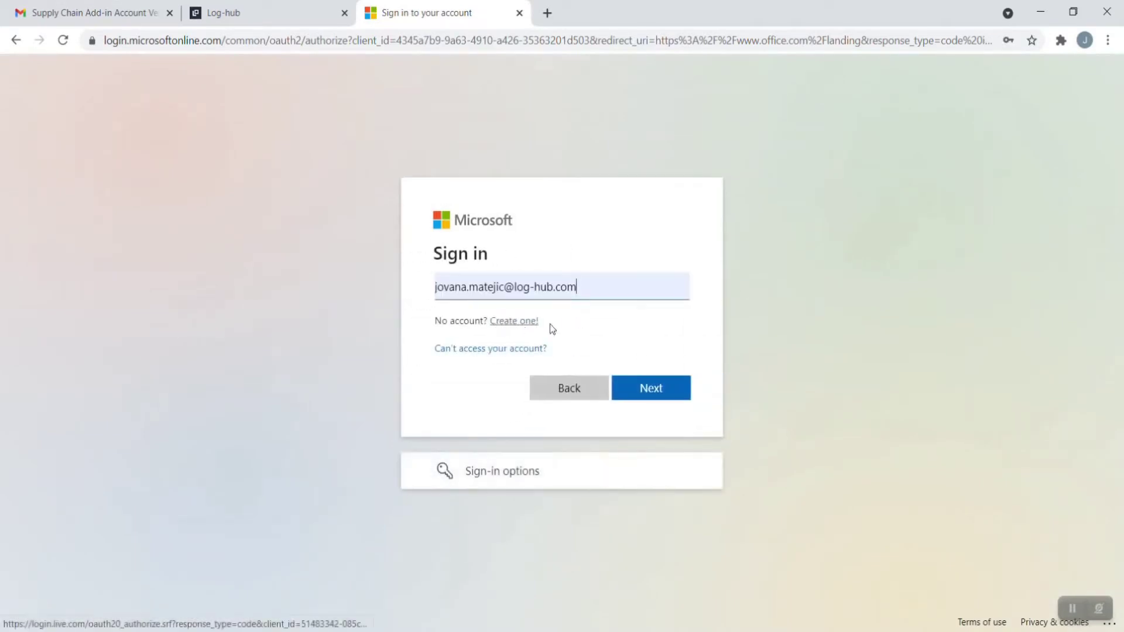
click(650, 391)
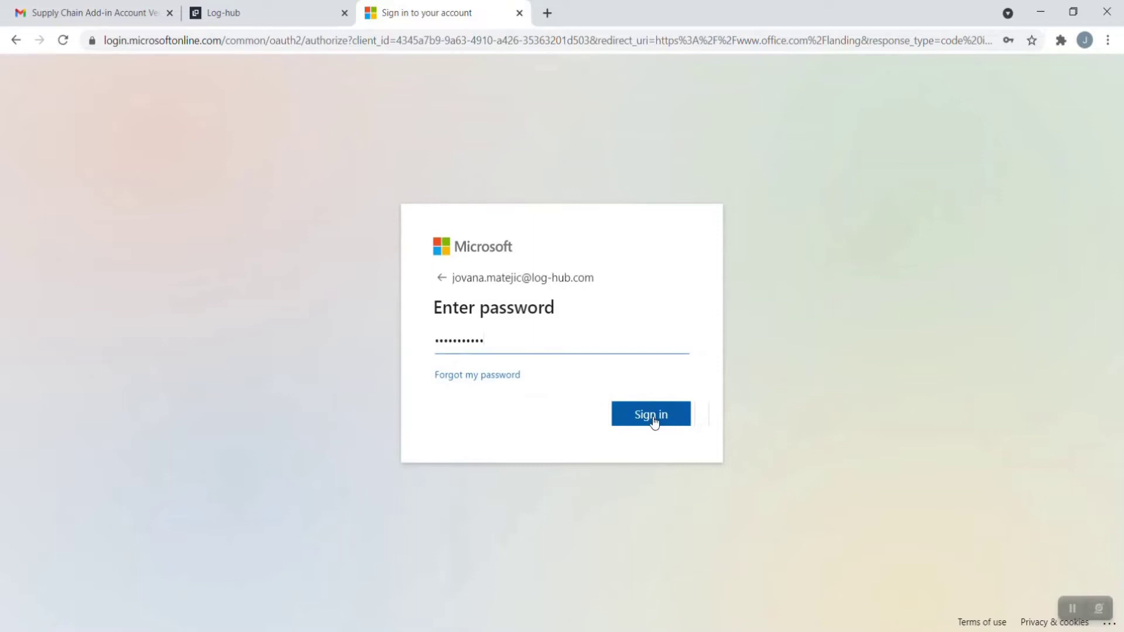
click(654, 420)
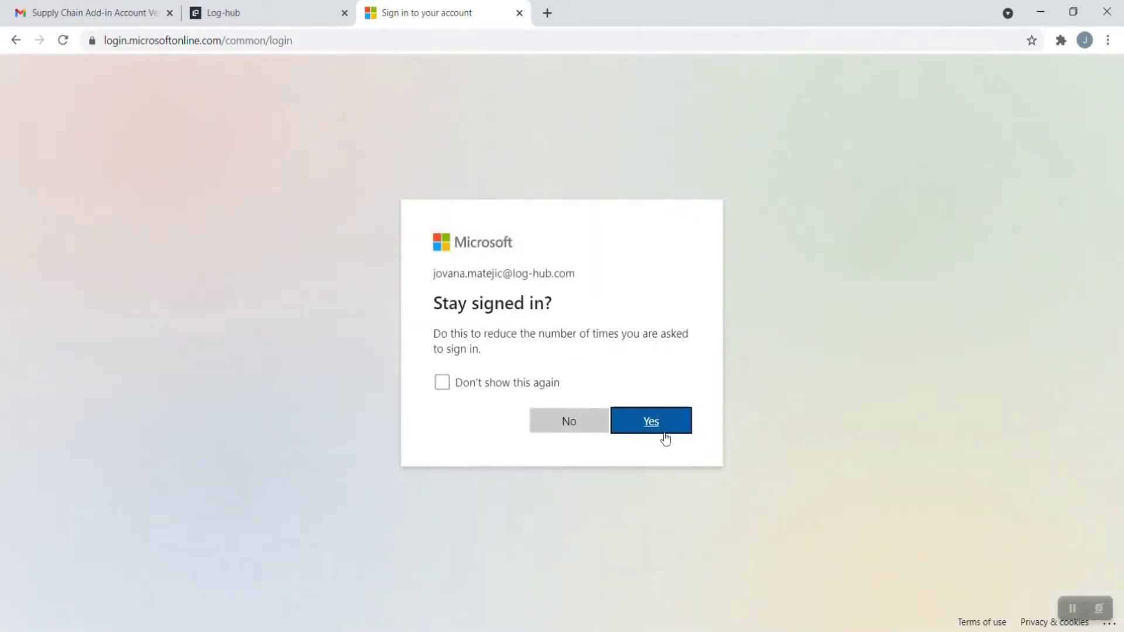
Continue to Office Home, open Excel, and create a new blank workbook, Book 9
click(665, 438)
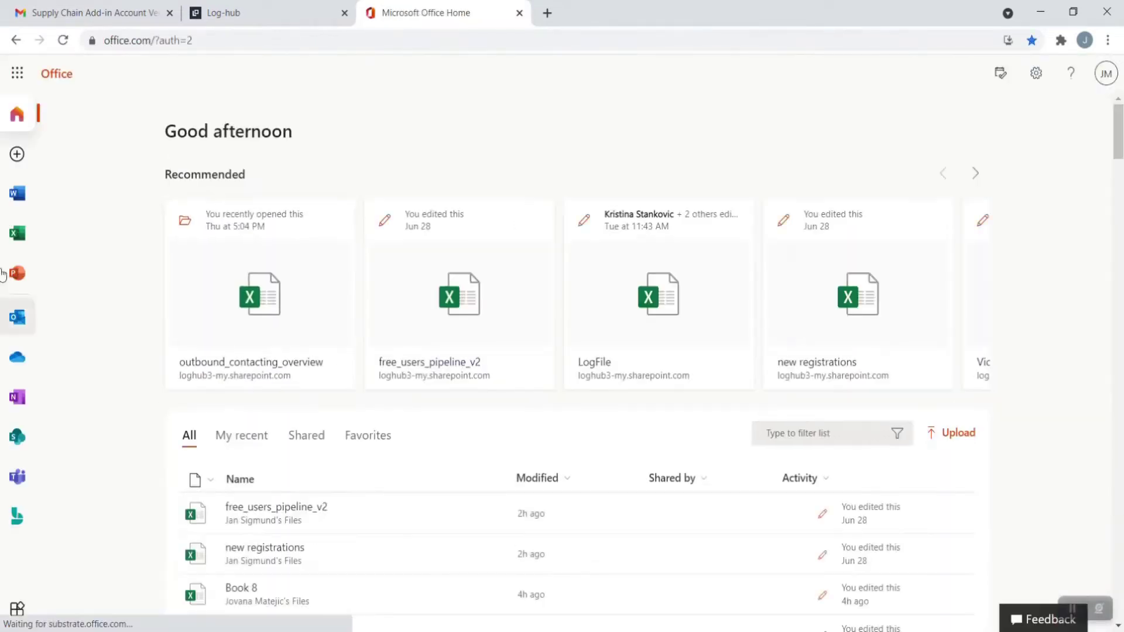
click(17, 236)
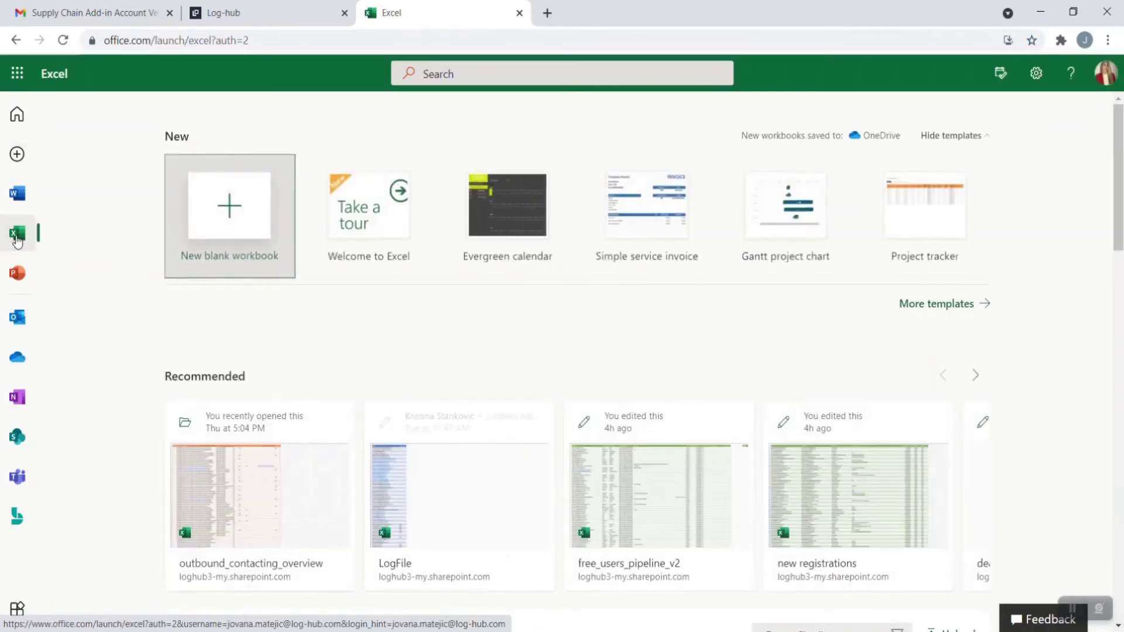
click(233, 214)
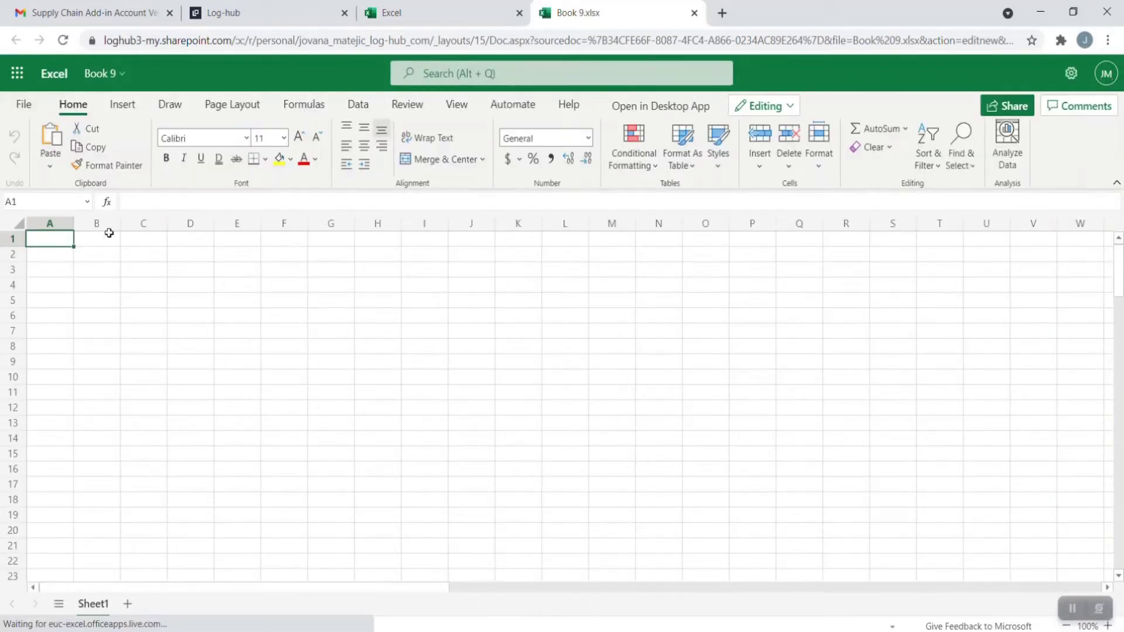
Search the Office Add-ins store for 'supply chain' and add the Supply Chain Add-in, agreeing to its terms
click(124, 106)
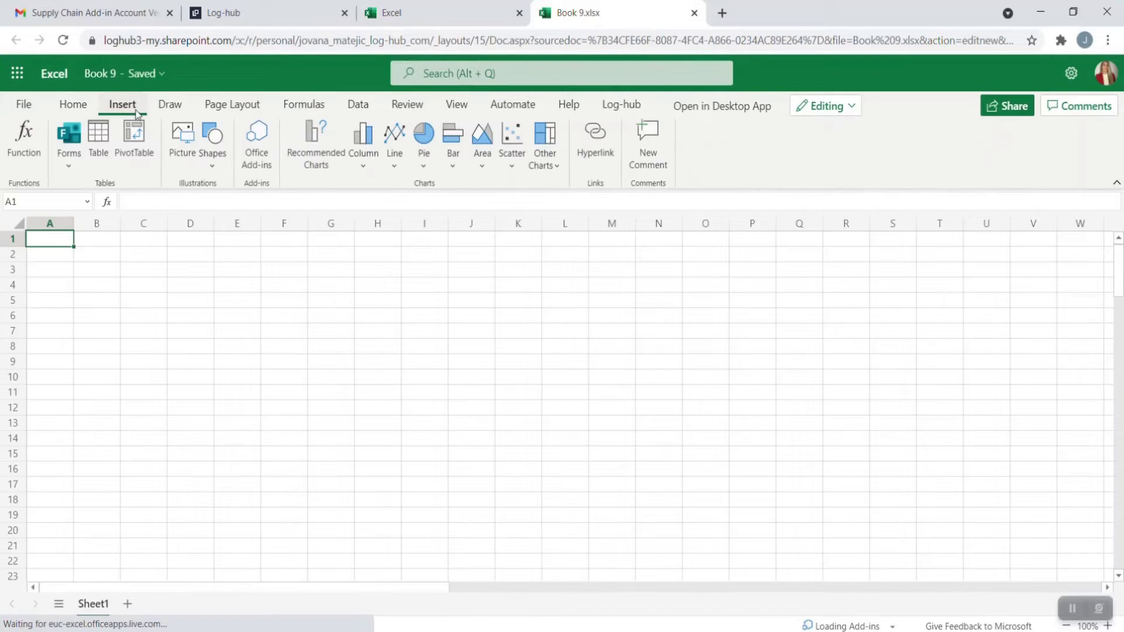
click(256, 156)
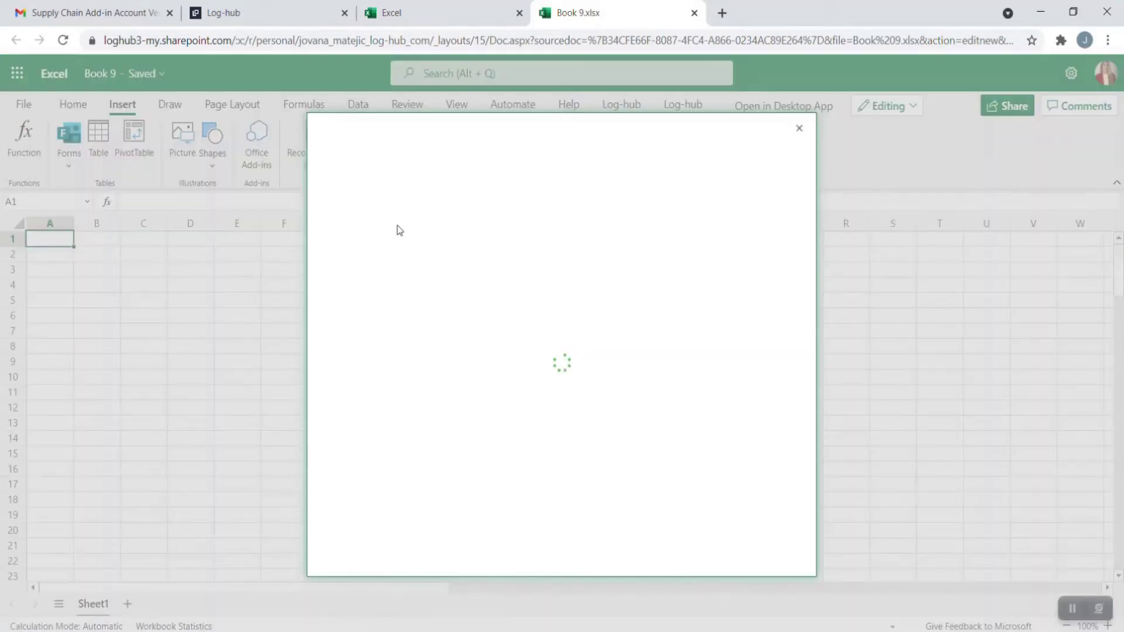
click(565, 182)
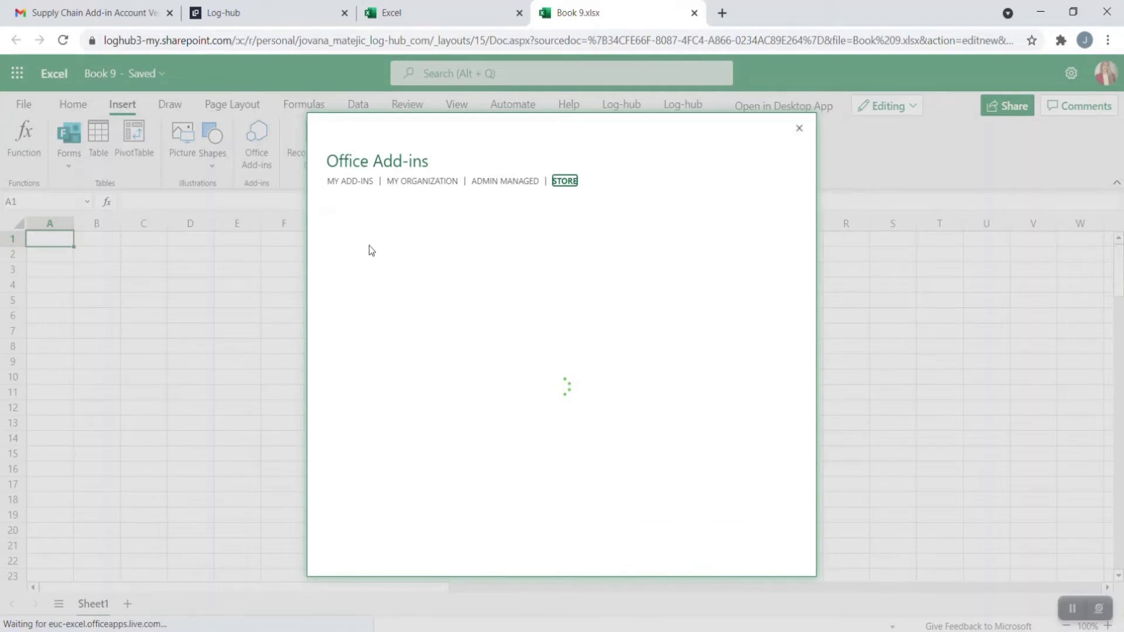
click(366, 261)
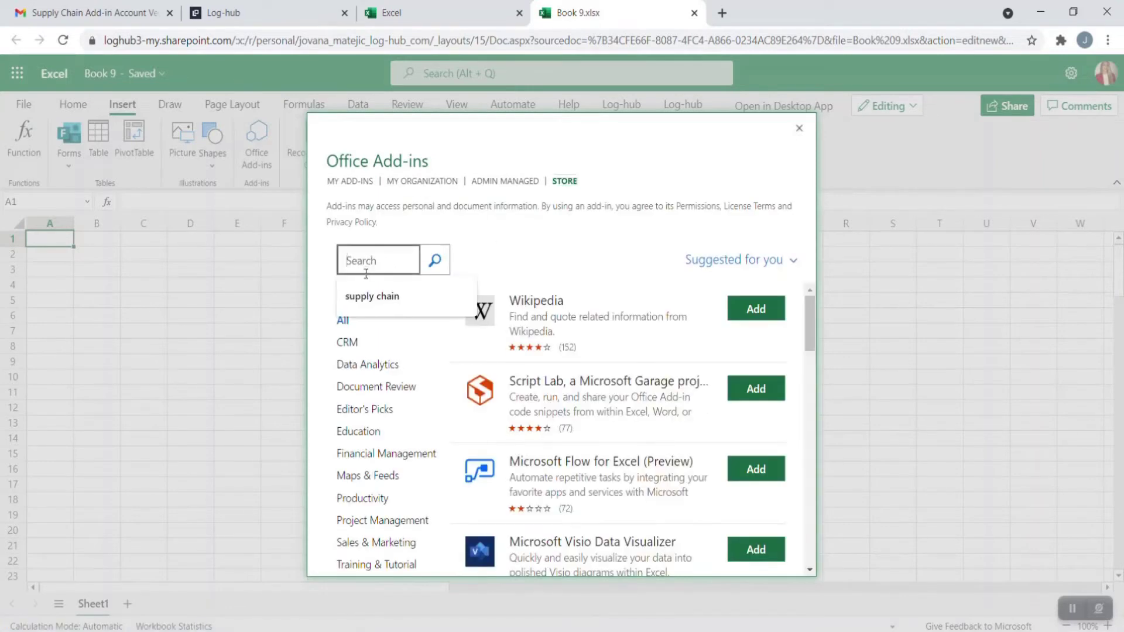
click(372, 296)
click(433, 261)
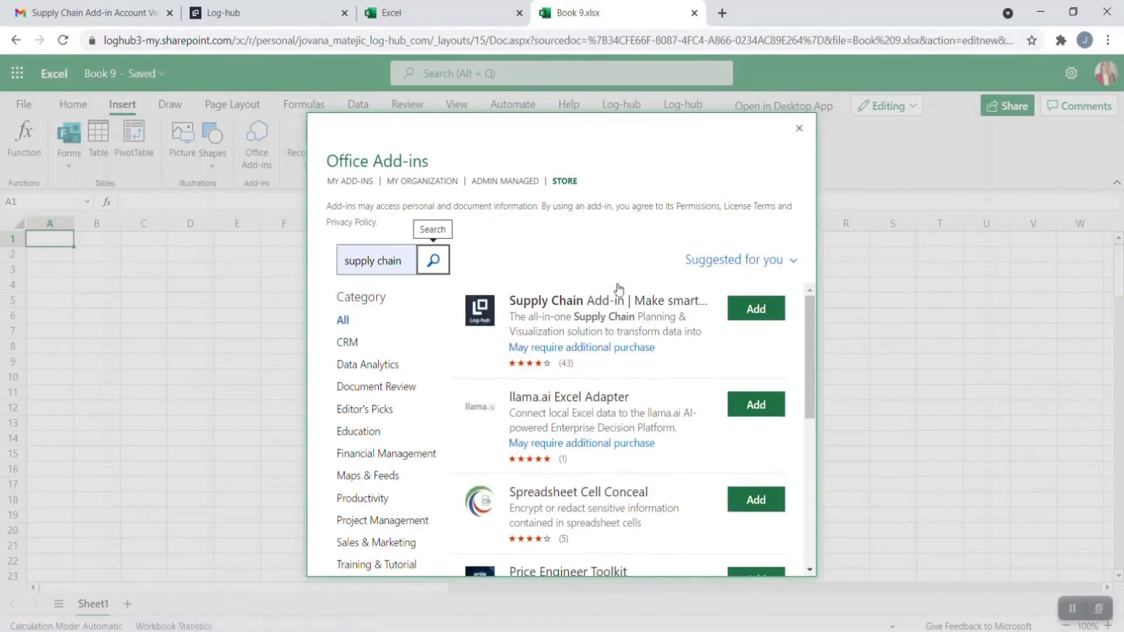
click(739, 309)
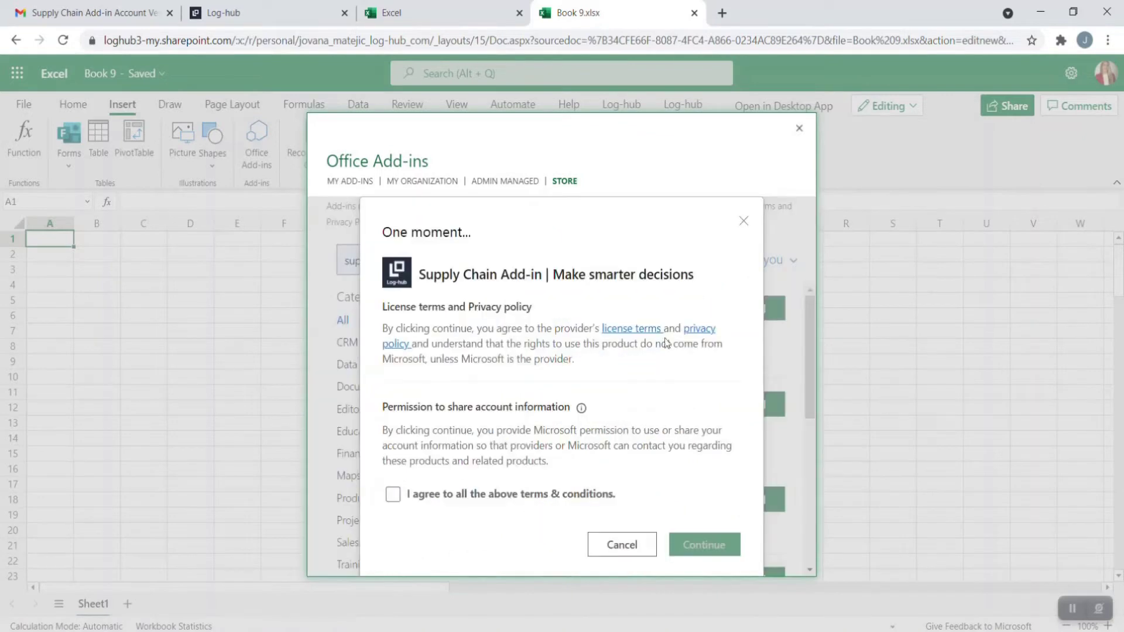
click(467, 498)
click(697, 546)
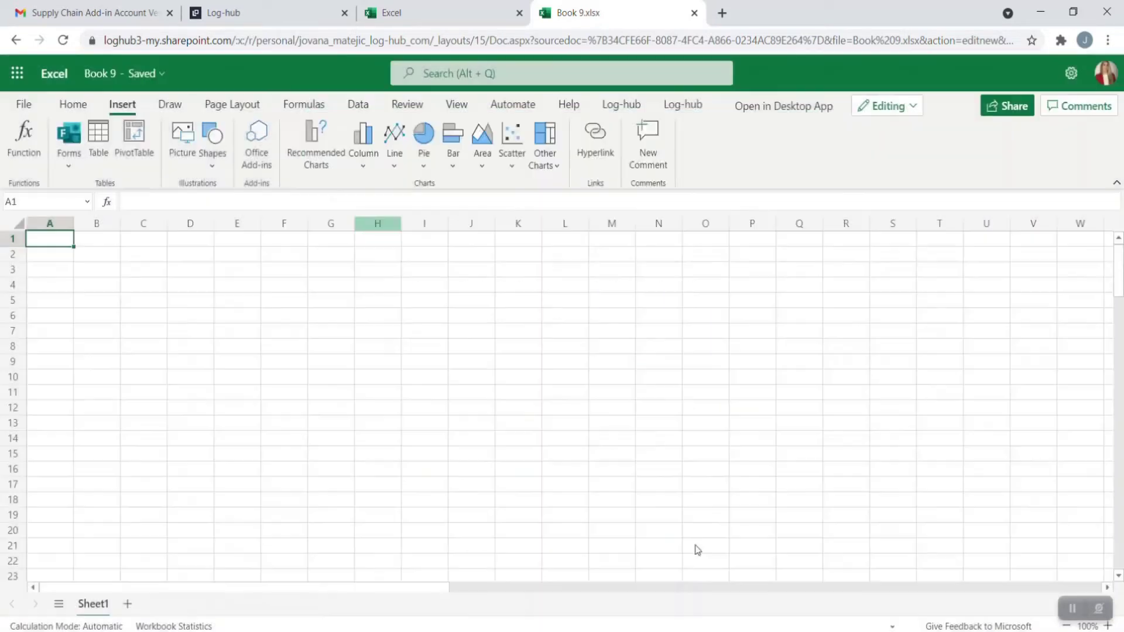
Open the Supply Chain Add-in home pane, dismissing the get-started and cookie notices
click(823, 138)
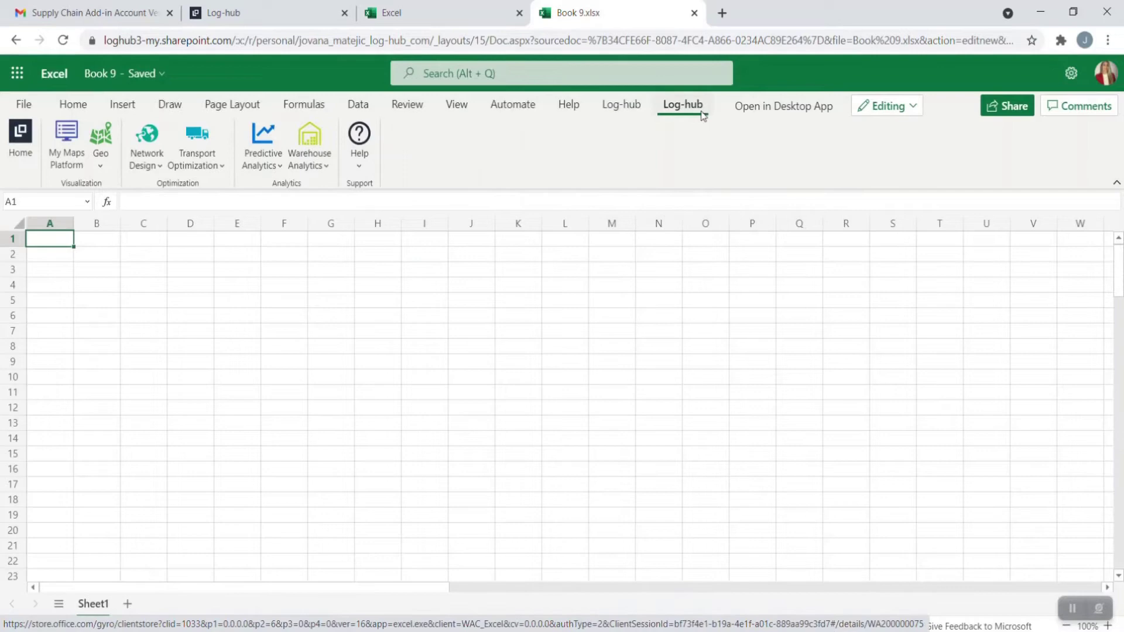
click(17, 153)
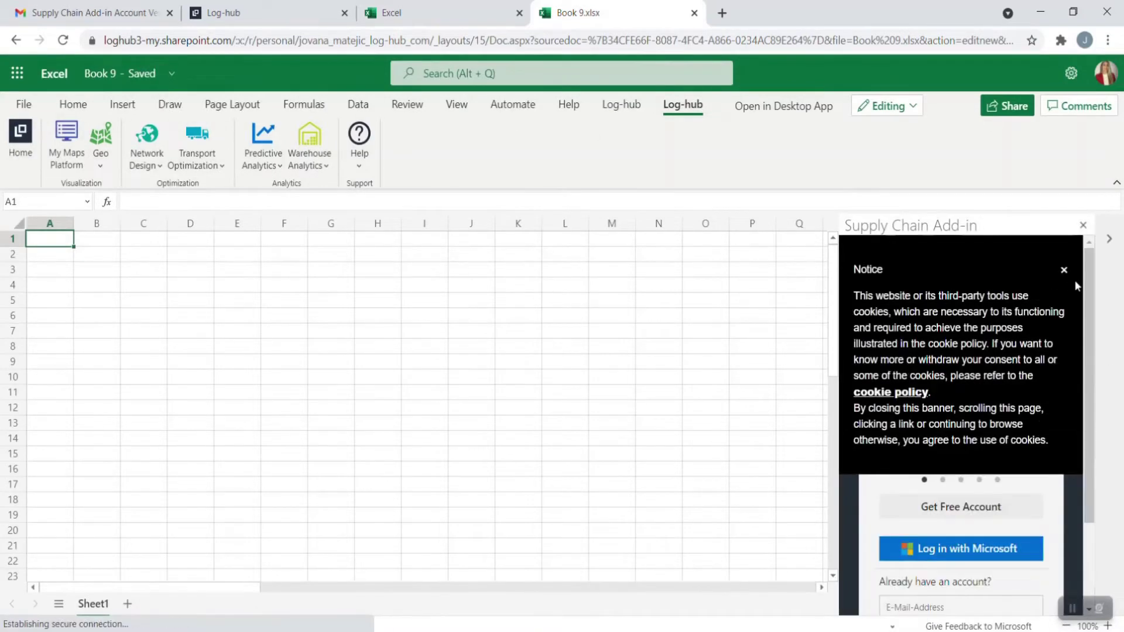
click(1075, 269)
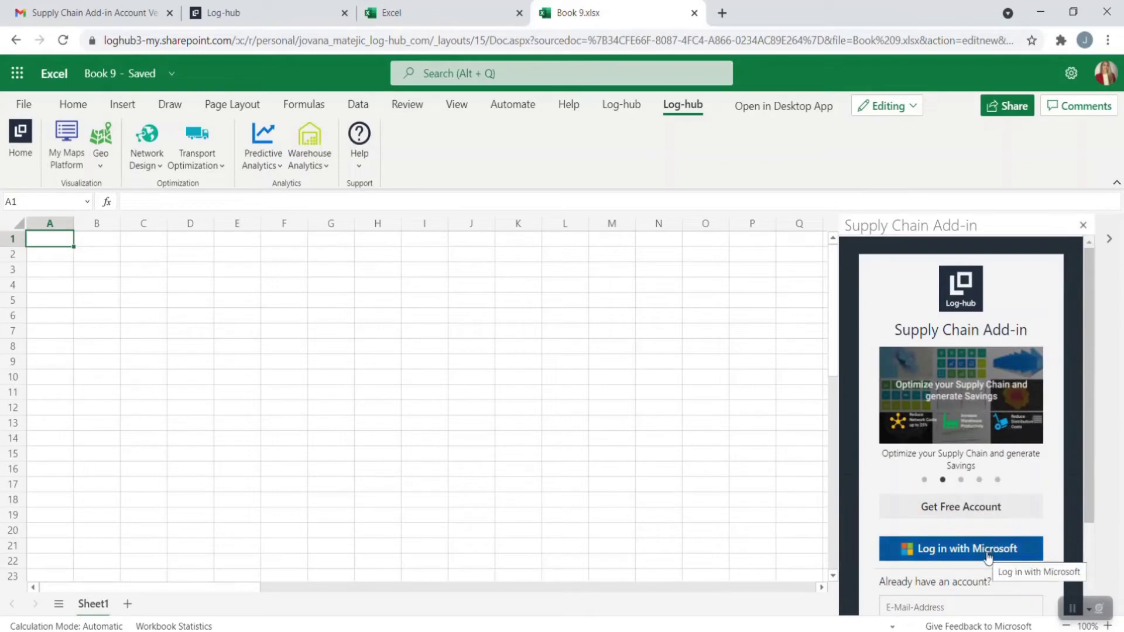
Start a free account with Serbia as country, accept the terms, and continue
click(981, 507)
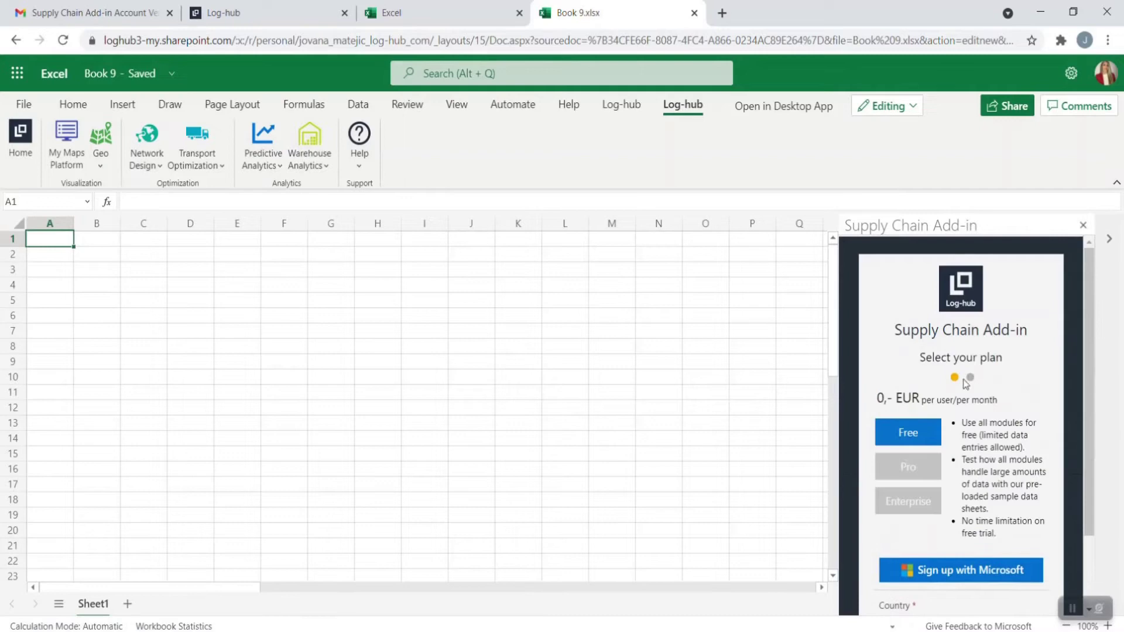
scroll(907, 391, down, 1)
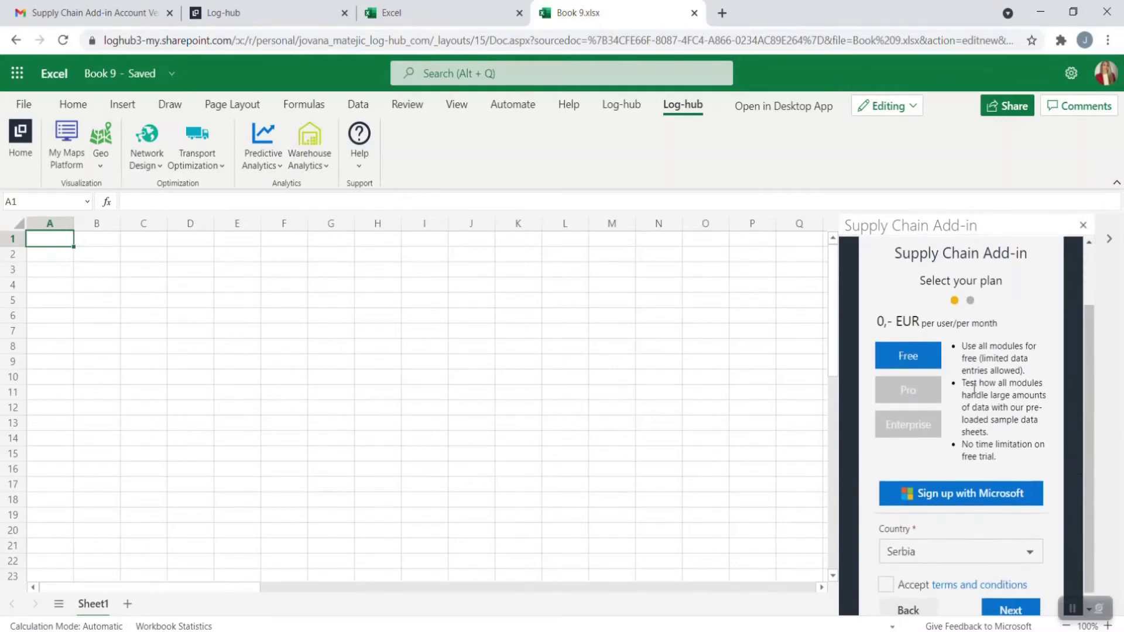
click(931, 539)
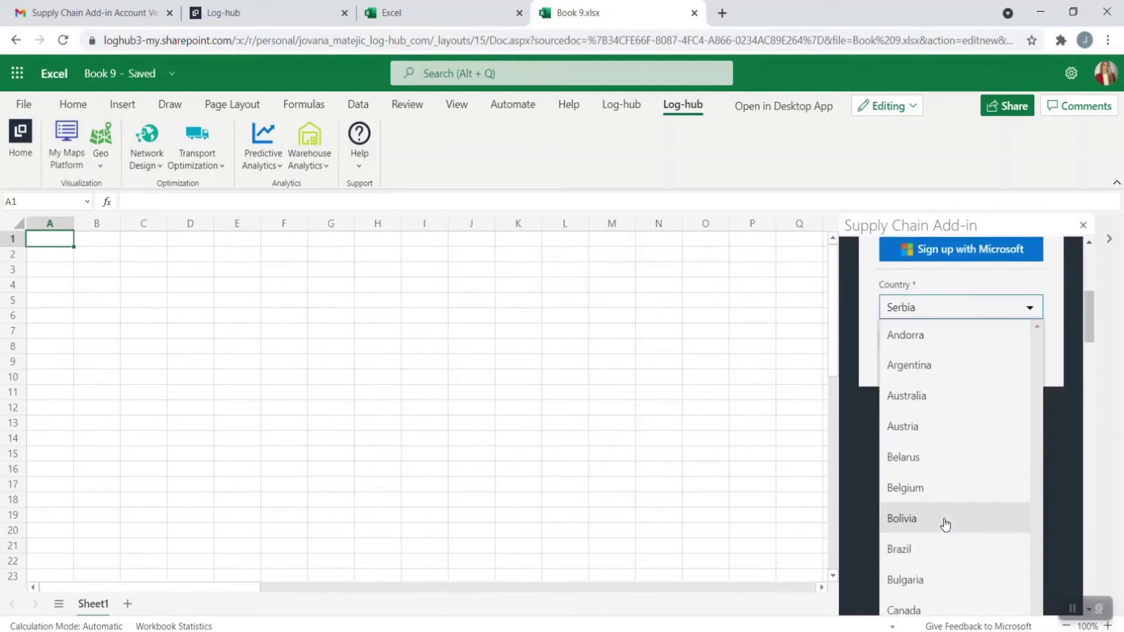
scroll(943, 523, down, 3)
scroll(943, 522, up, 6)
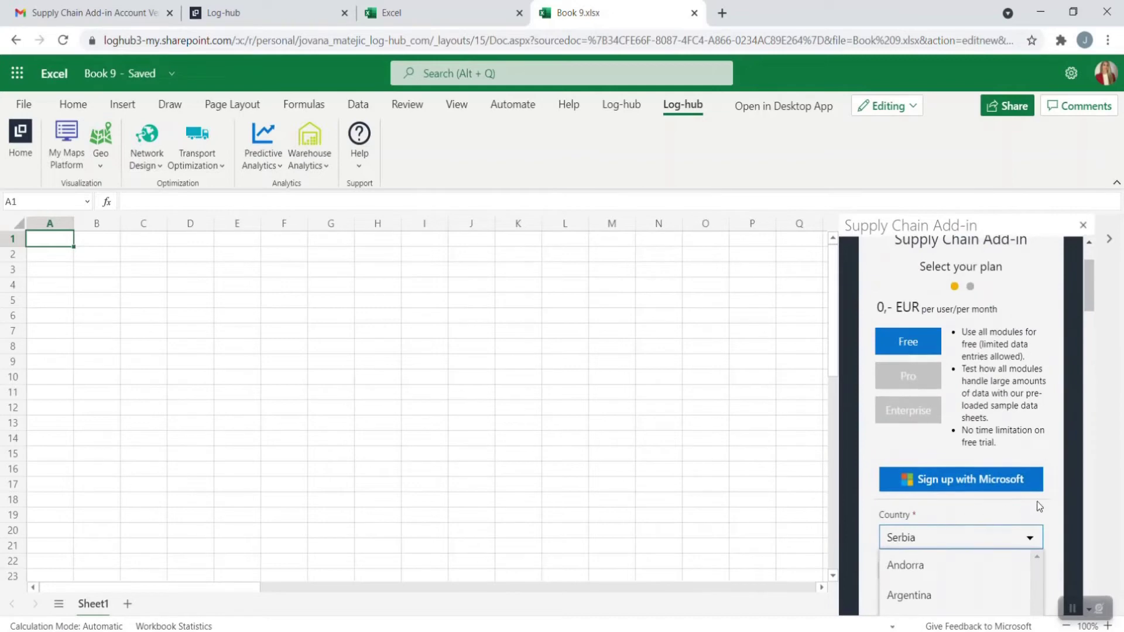
click(1039, 506)
click(885, 571)
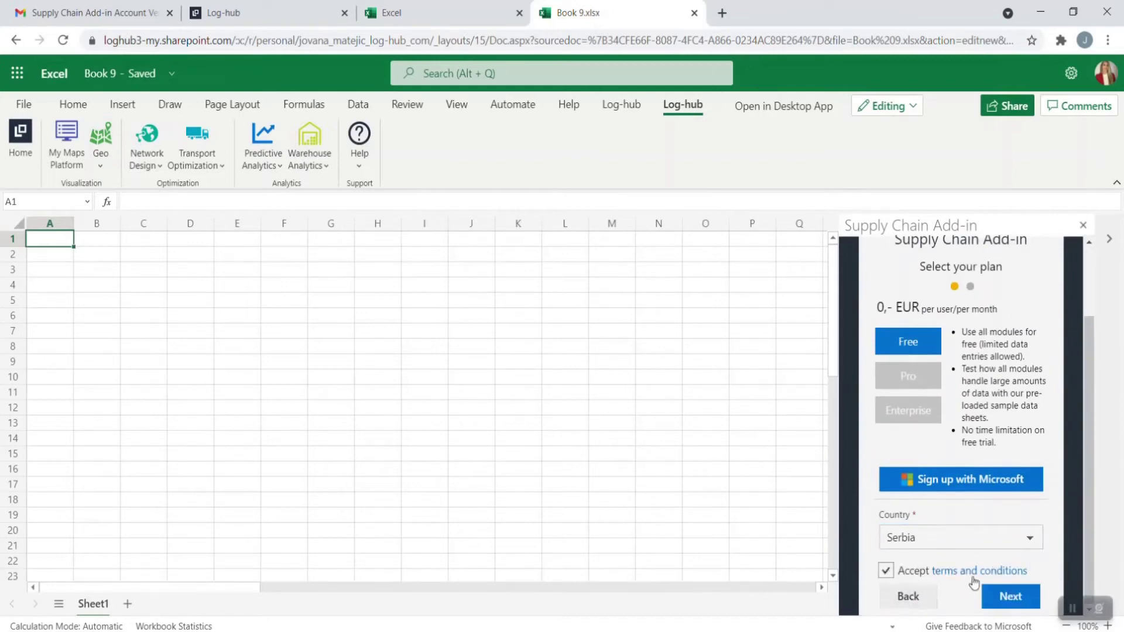
click(1002, 597)
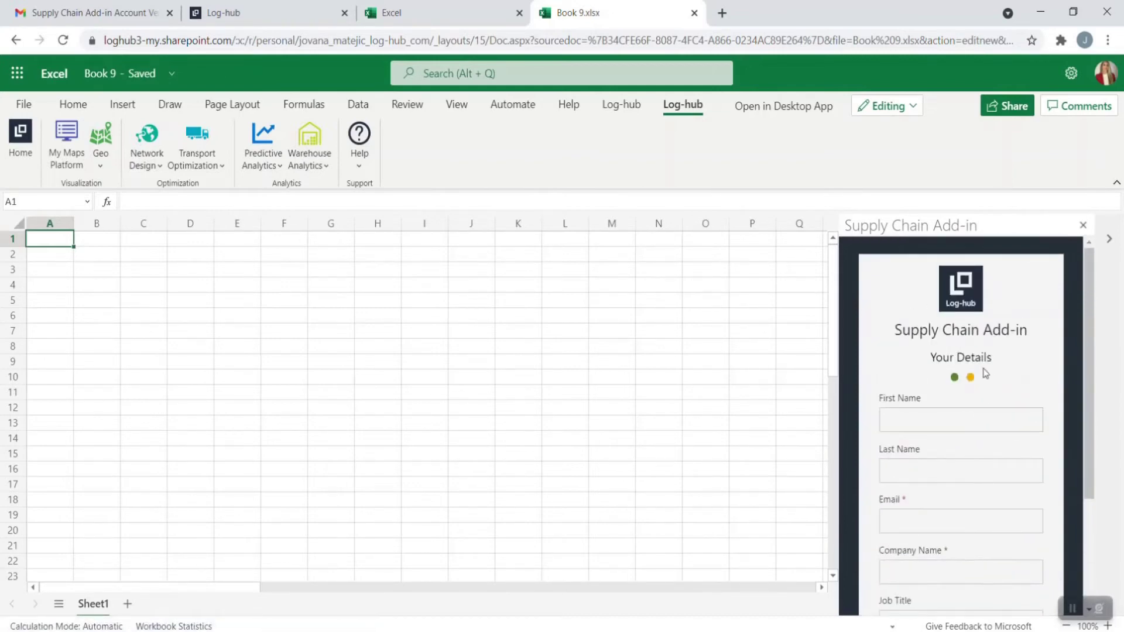
Fill in name, e-mail and company, and choose Microsoft Store as the referral source
click(906, 413)
click(908, 472)
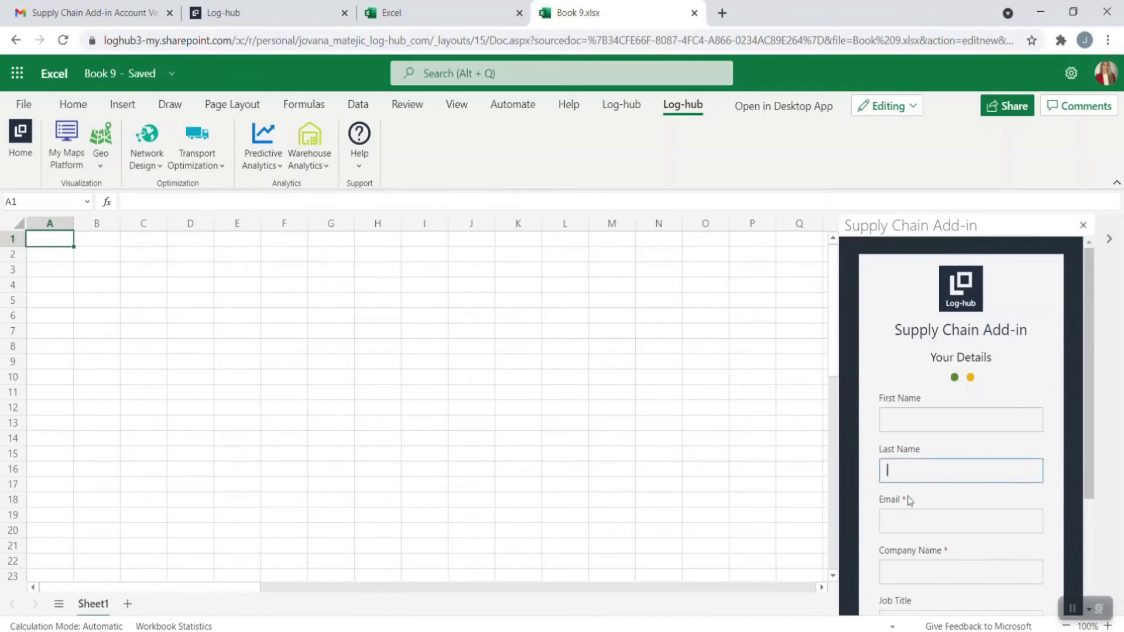
click(901, 517)
scroll(968, 501, down, 3)
click(889, 418)
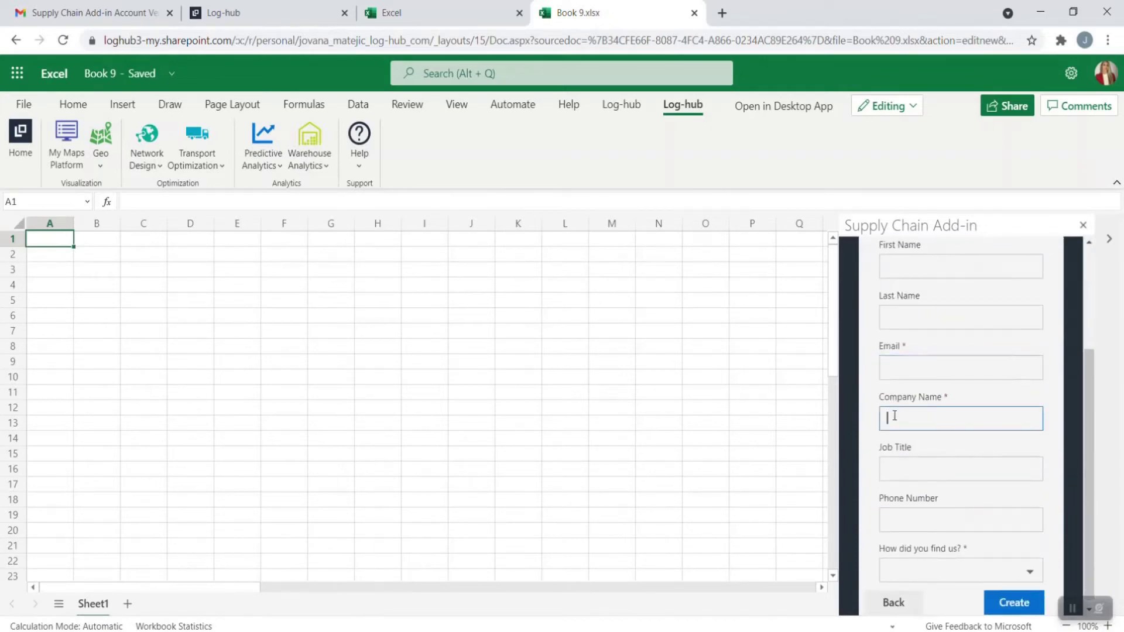
click(906, 565)
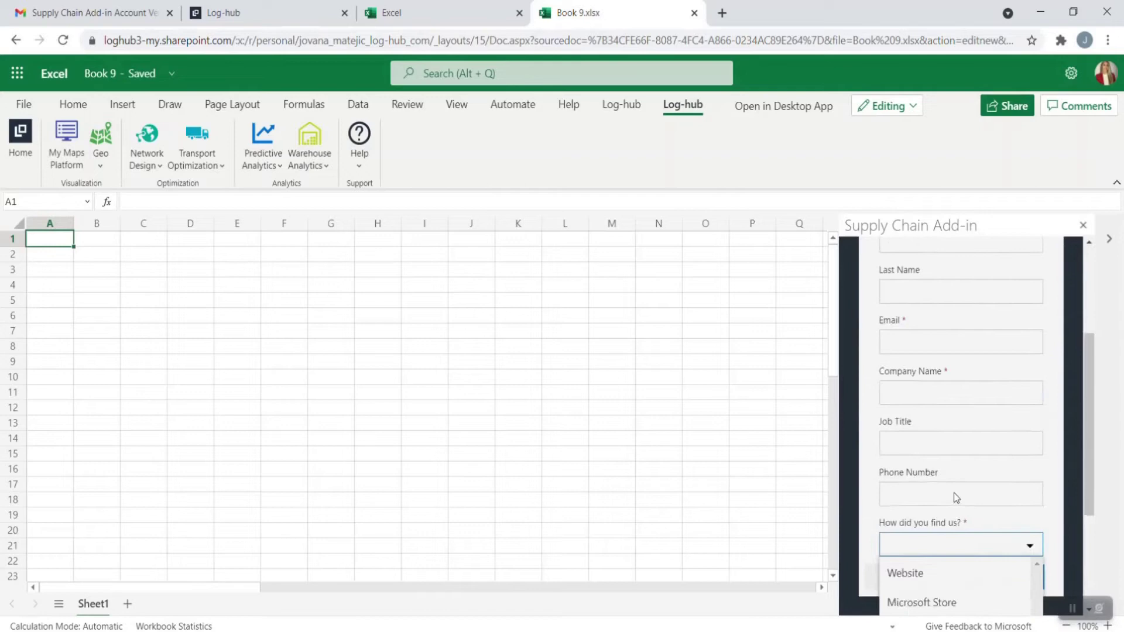
click(919, 419)
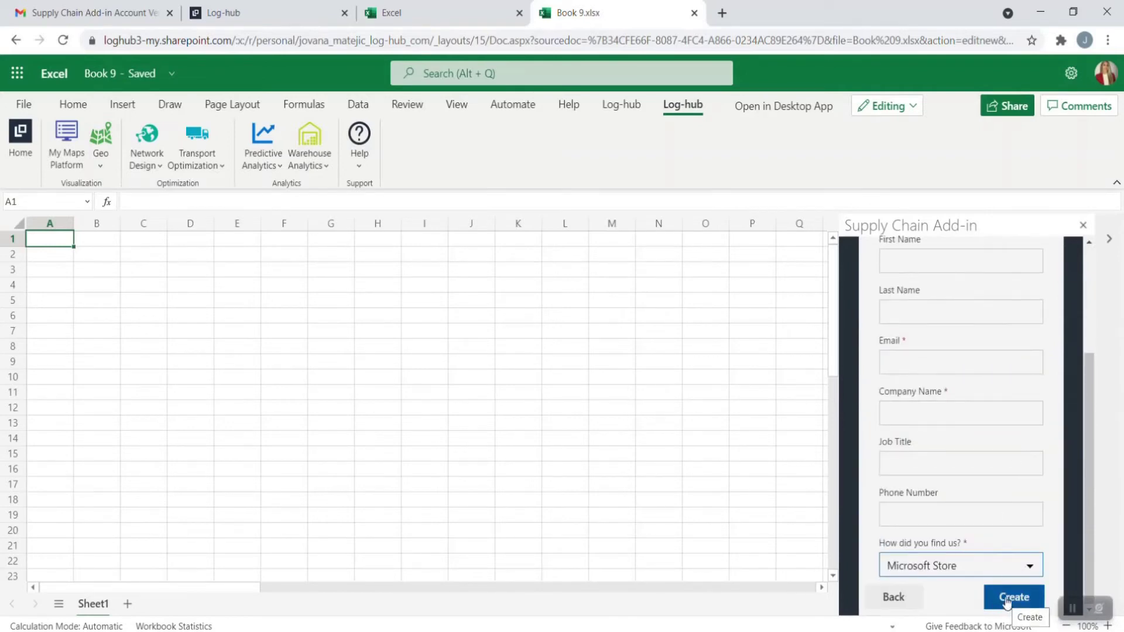
Open the verification email in Gmail and bring up the Log-hub Activate Account page
click(98, 10)
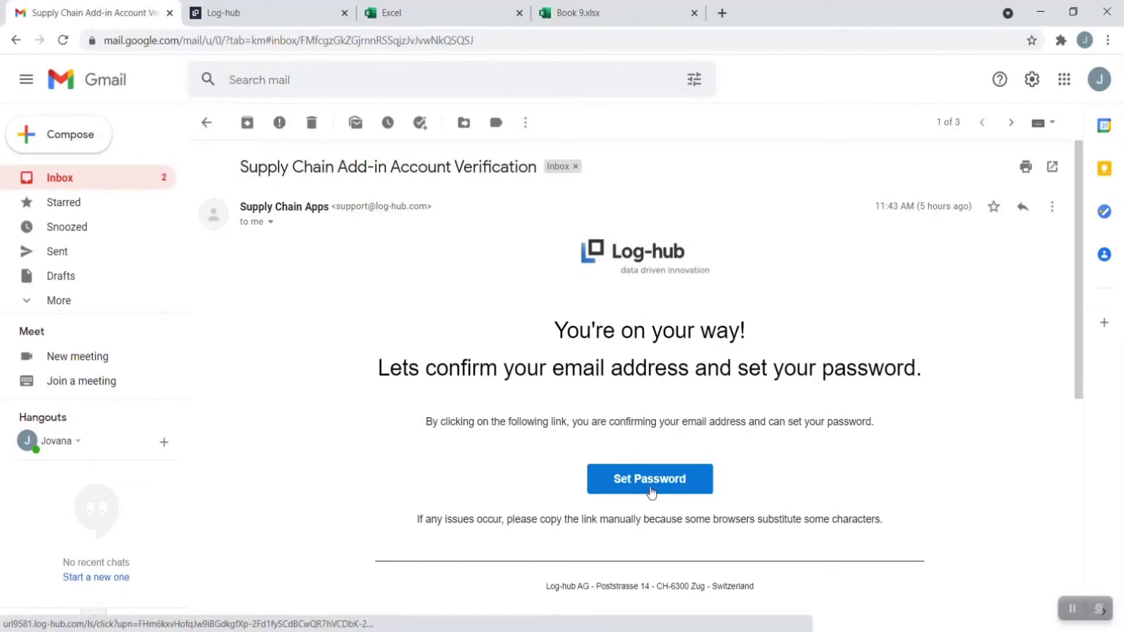
click(261, 18)
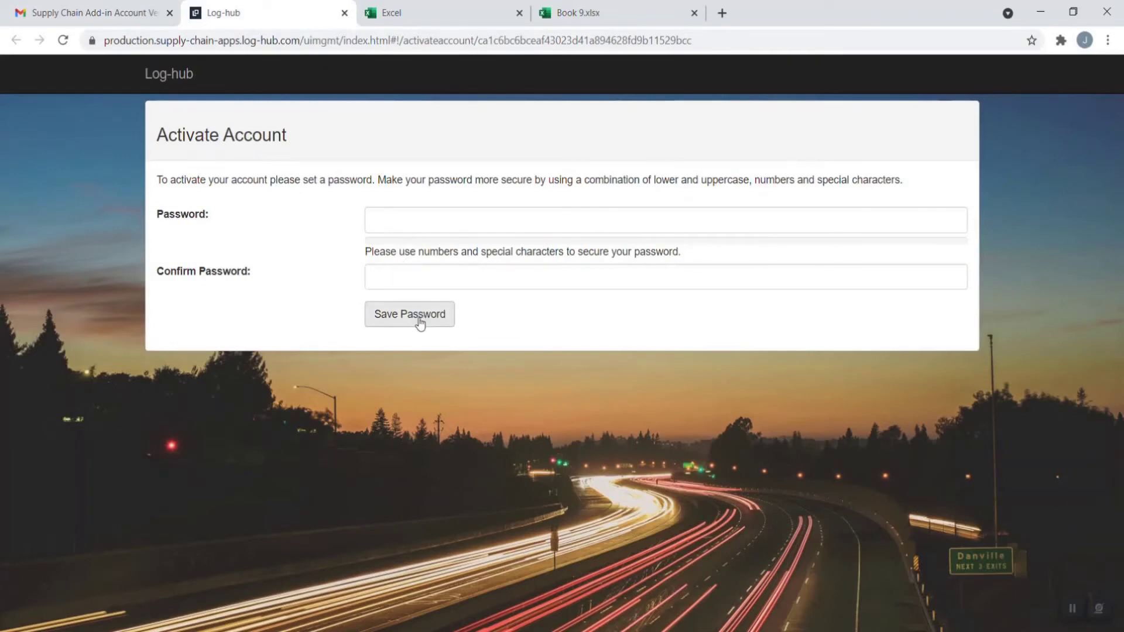
Back in Book 9, reload the Log-hub add-in Home pane and dismiss the cookie notice to reach the email and password fields
click(577, 17)
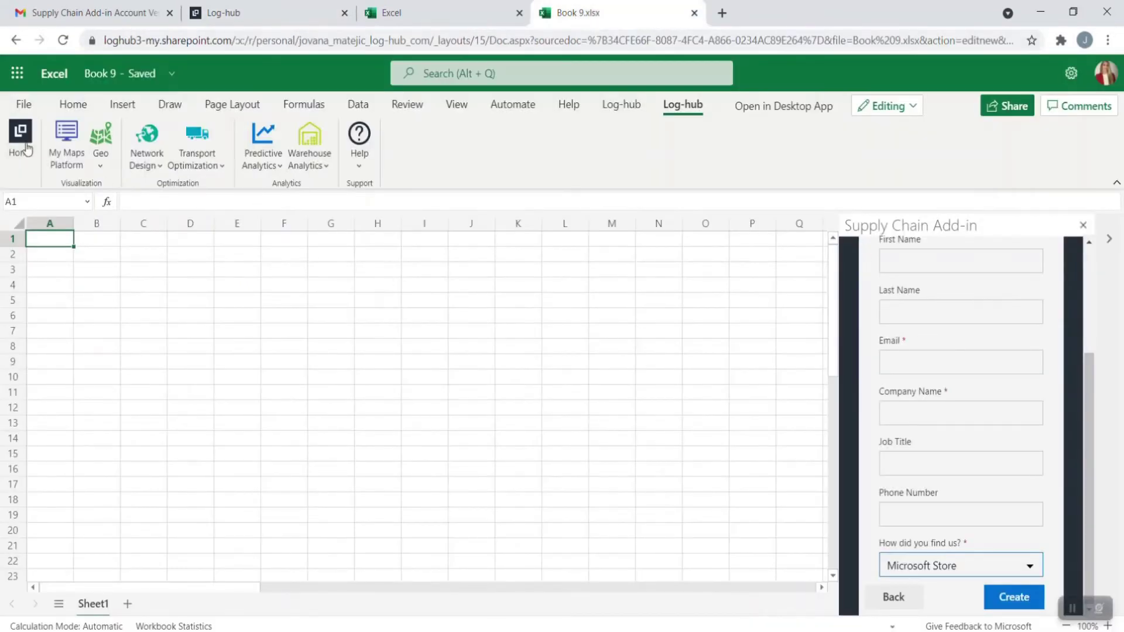
click(19, 142)
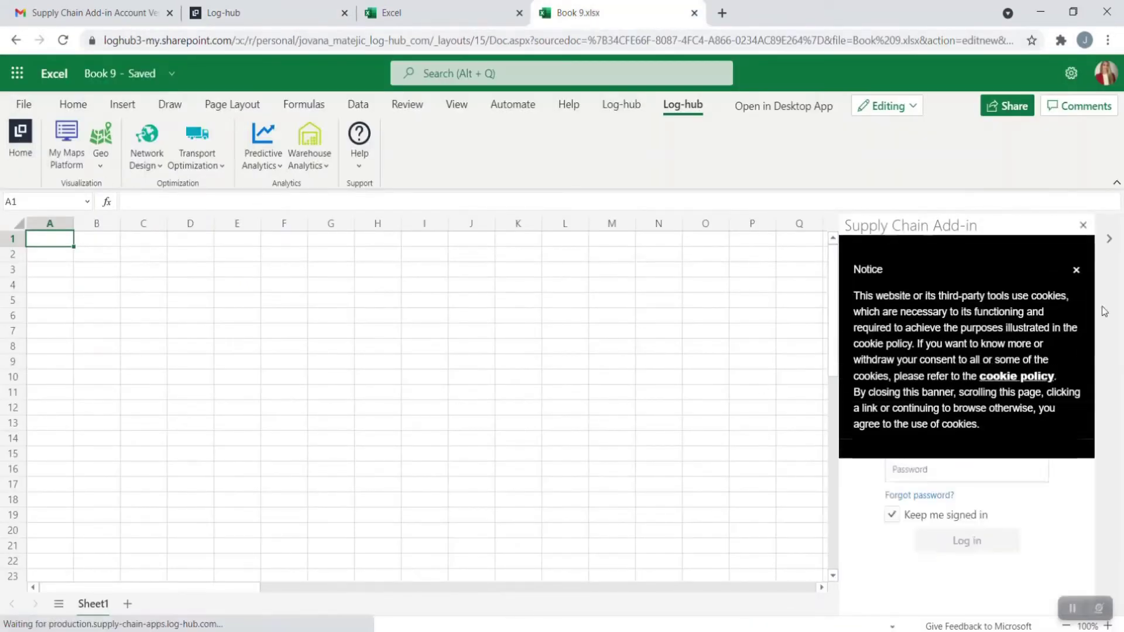
click(1062, 273)
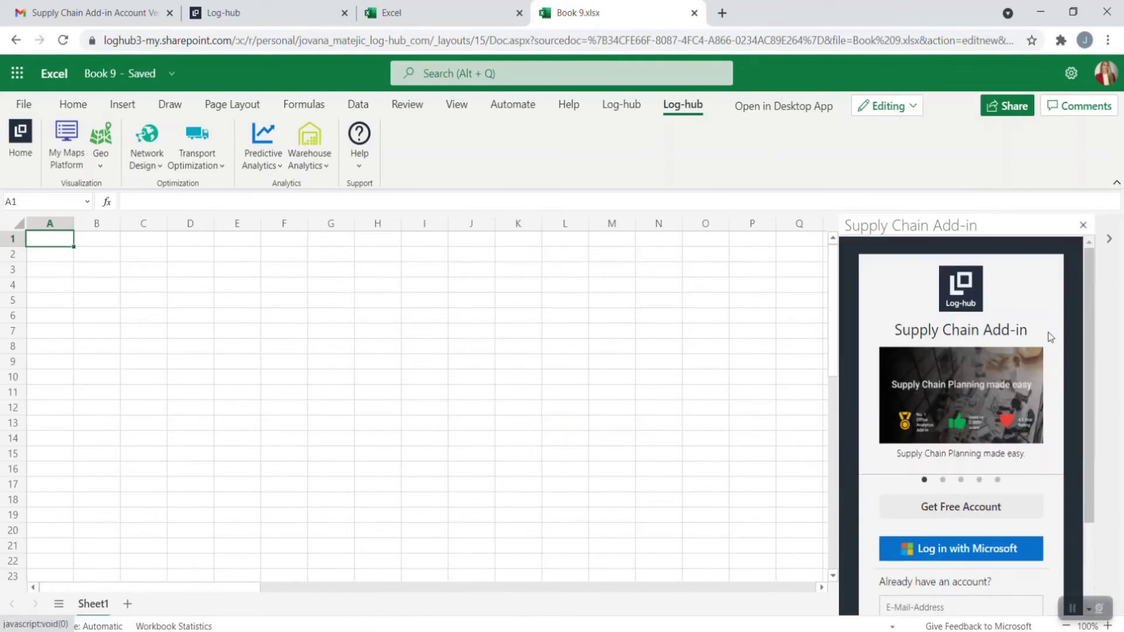
scroll(960, 468, down, 2)
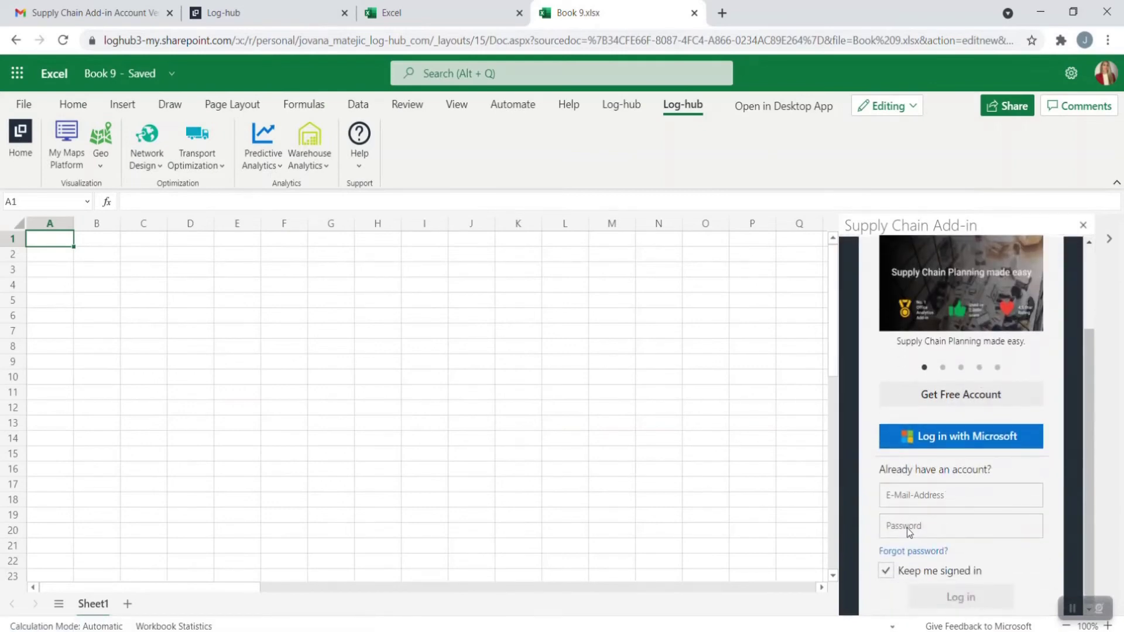